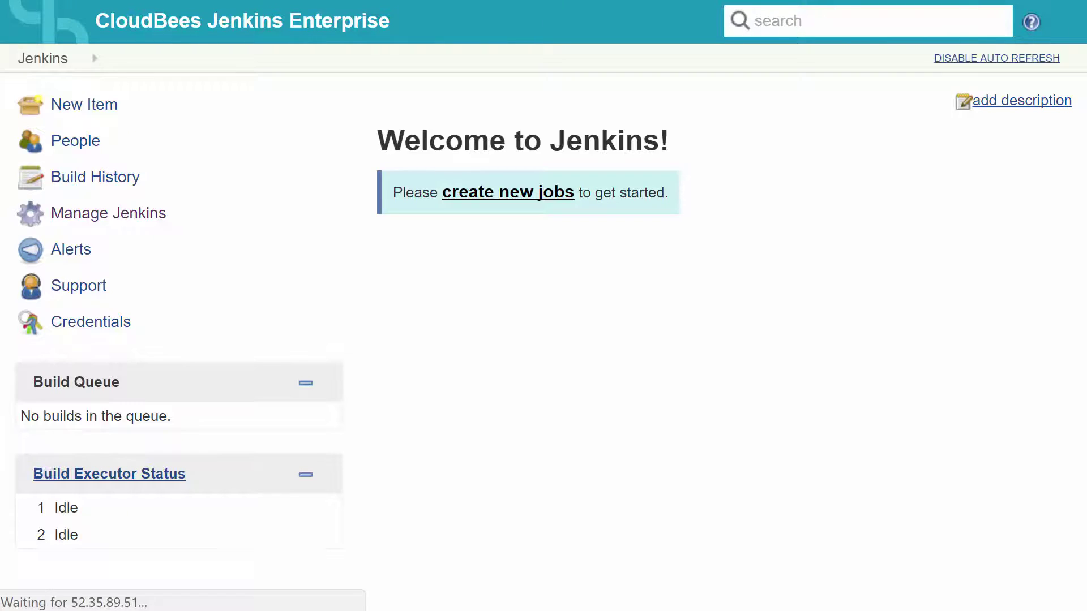
# - Open the Manage Jenkins administration page from the sidebar
pyautogui.click(153, 215)
# - In Configure Global Security, enable security and choose Active Directory as the security realm
pyautogui.click(978, 59)
pyautogui.click(604, 236)
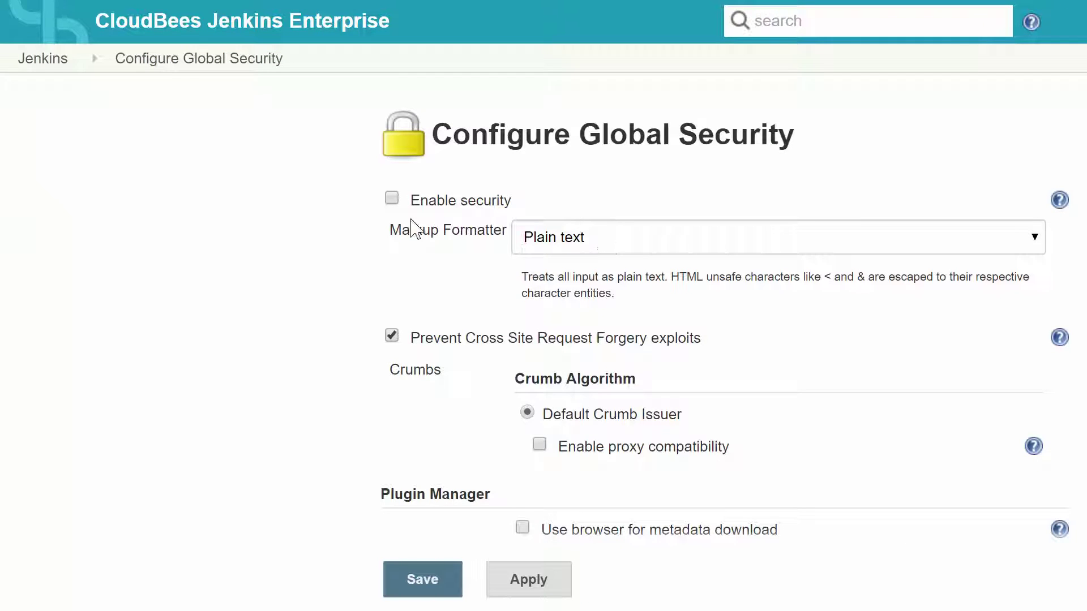
pyautogui.click(390, 199)
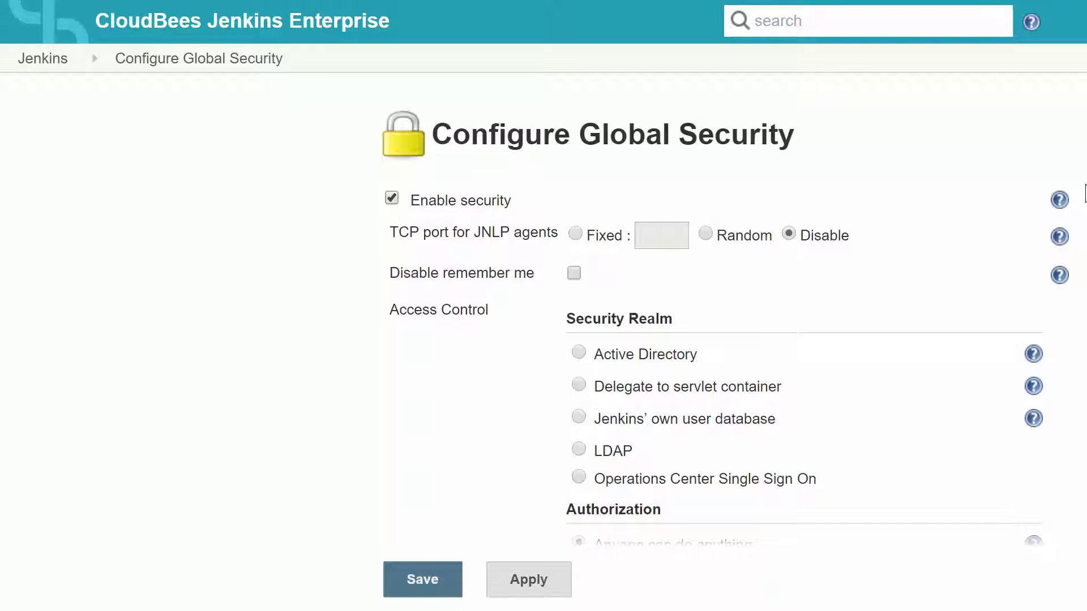
pyautogui.scroll(-3, 543, 283)
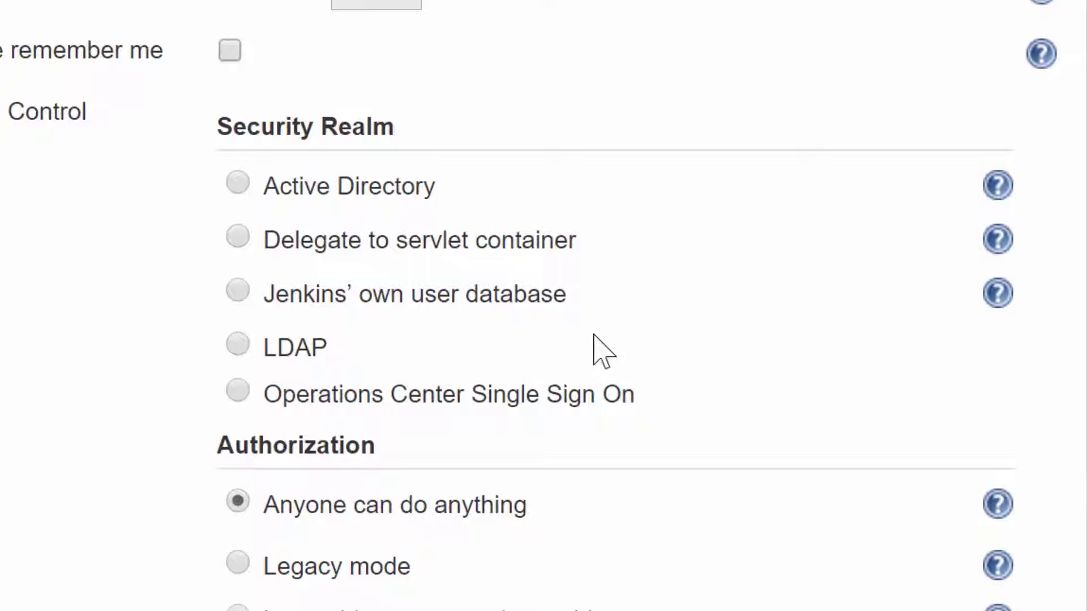
pyautogui.click(237, 184)
# - Enter domain devopslibrary.com, test the connection successfully, and save the security settings
pyautogui.click(450, 269)
pyautogui.write('devop')
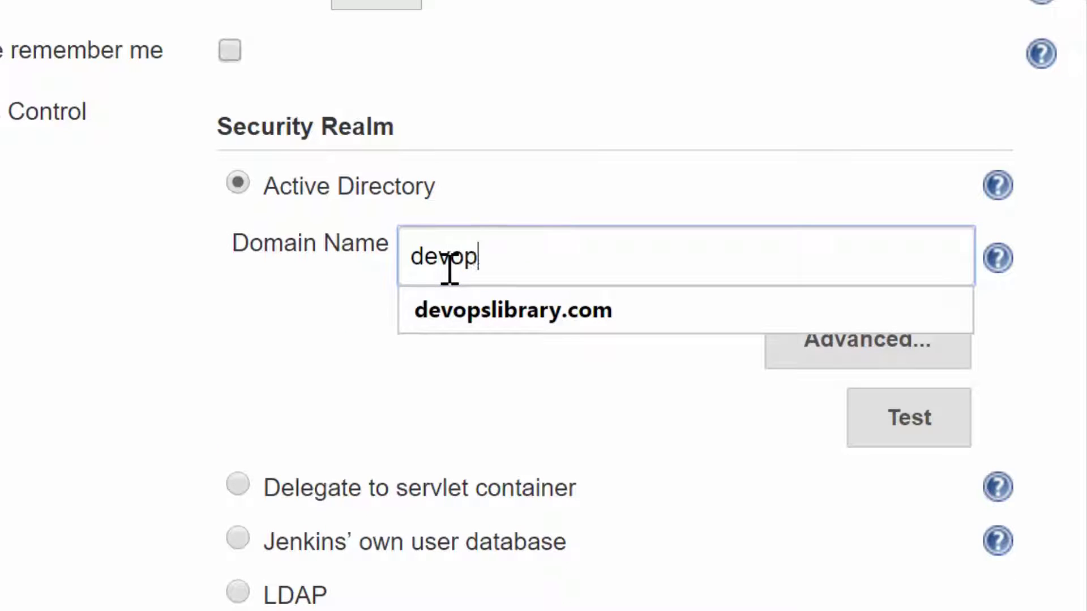
pyautogui.write('slibrary.com')
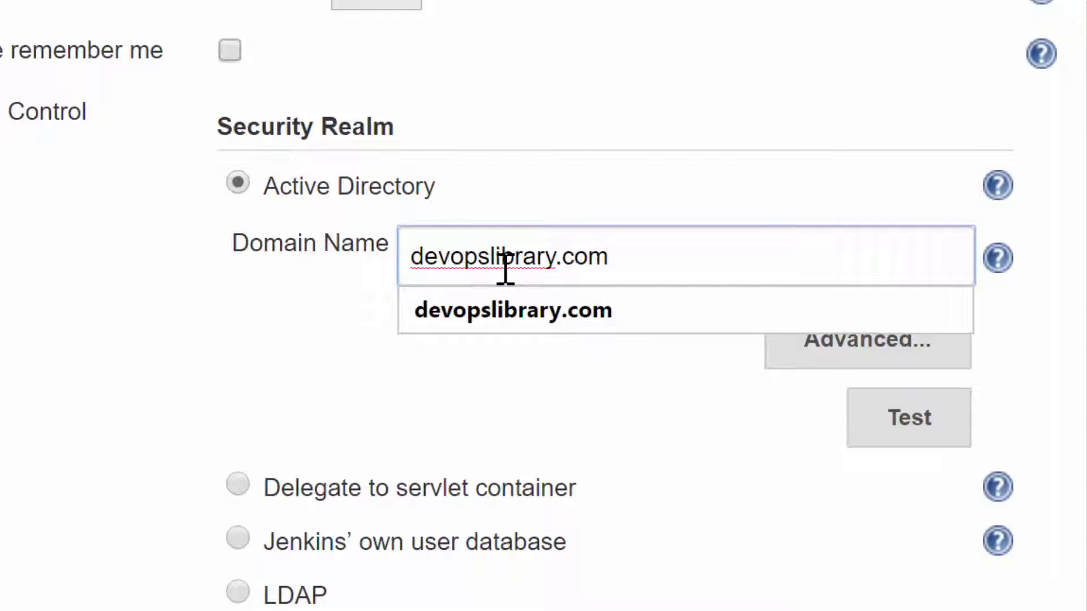
pyautogui.click(819, 470)
pyautogui.click(917, 444)
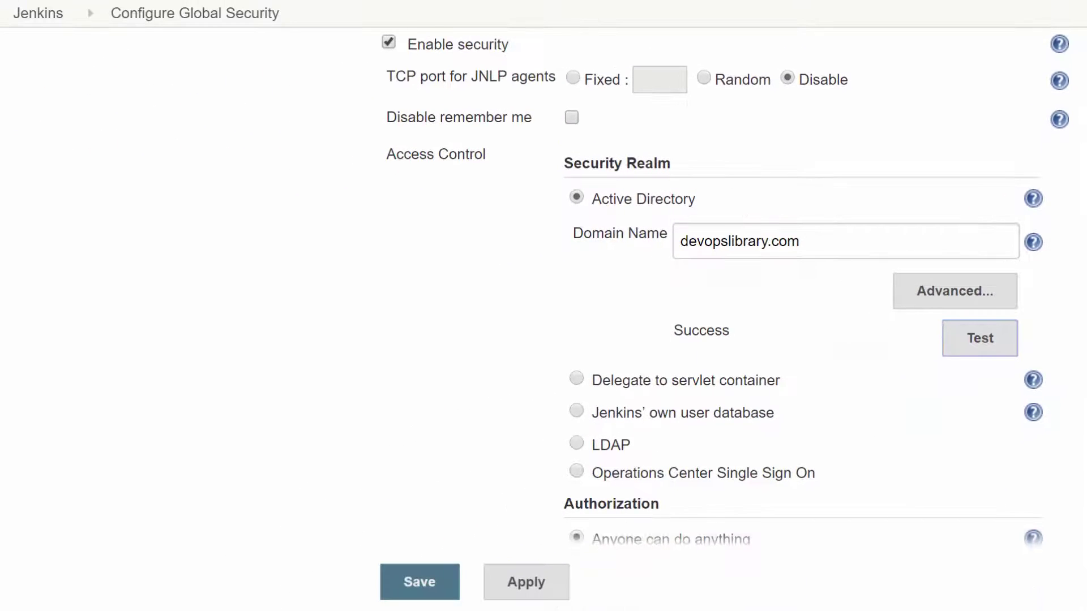
pyautogui.scroll(-1, 725, 288)
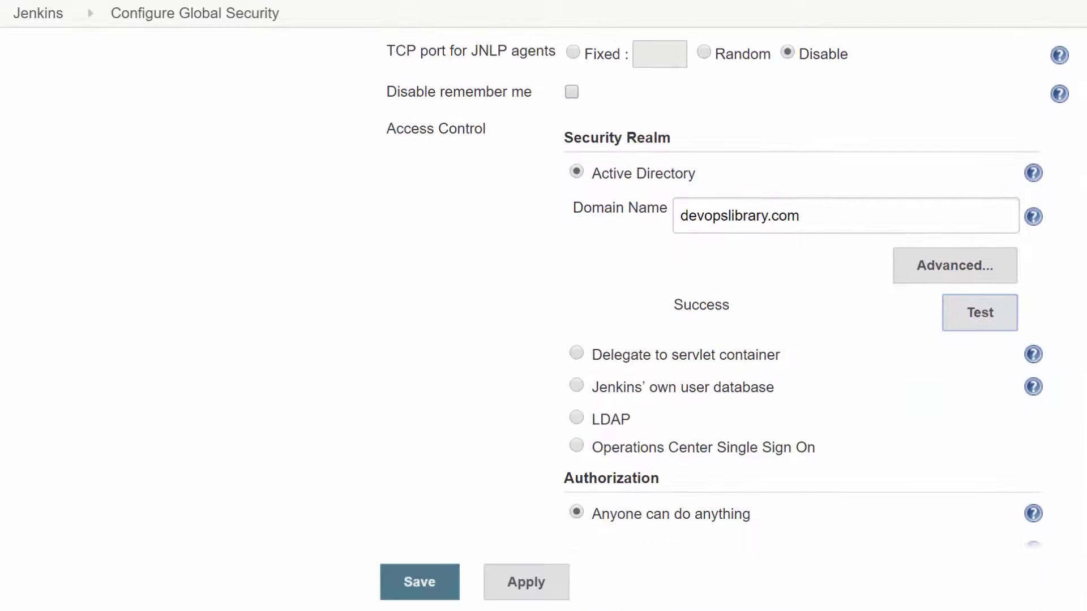
pyautogui.click(413, 589)
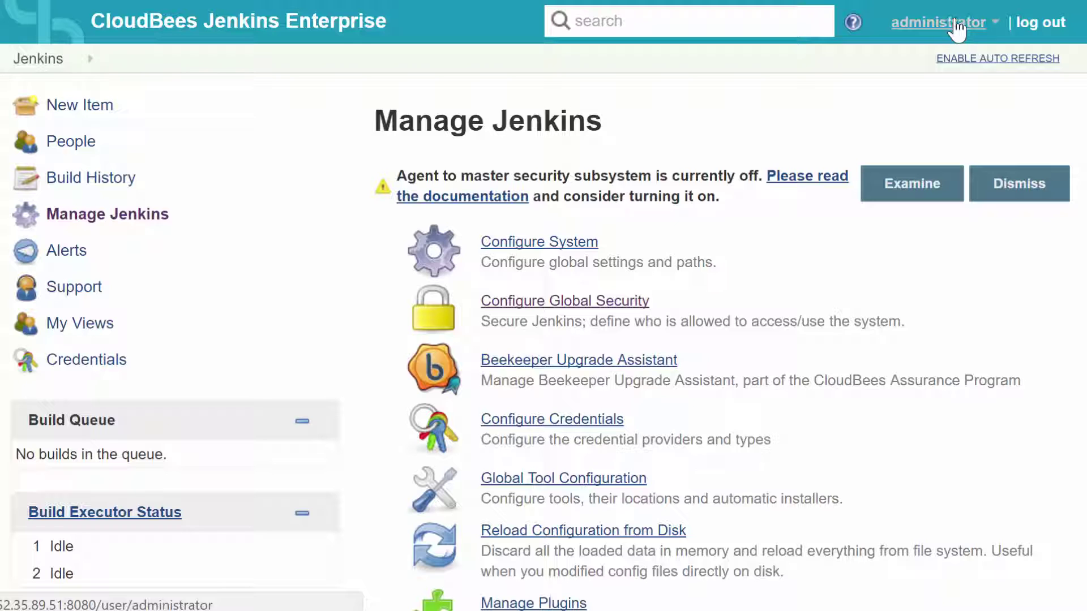
# - Read the help for Anyone can do anything, Legacy mode, Logged-in users and Matrix-based security
pyautogui.click(632, 304)
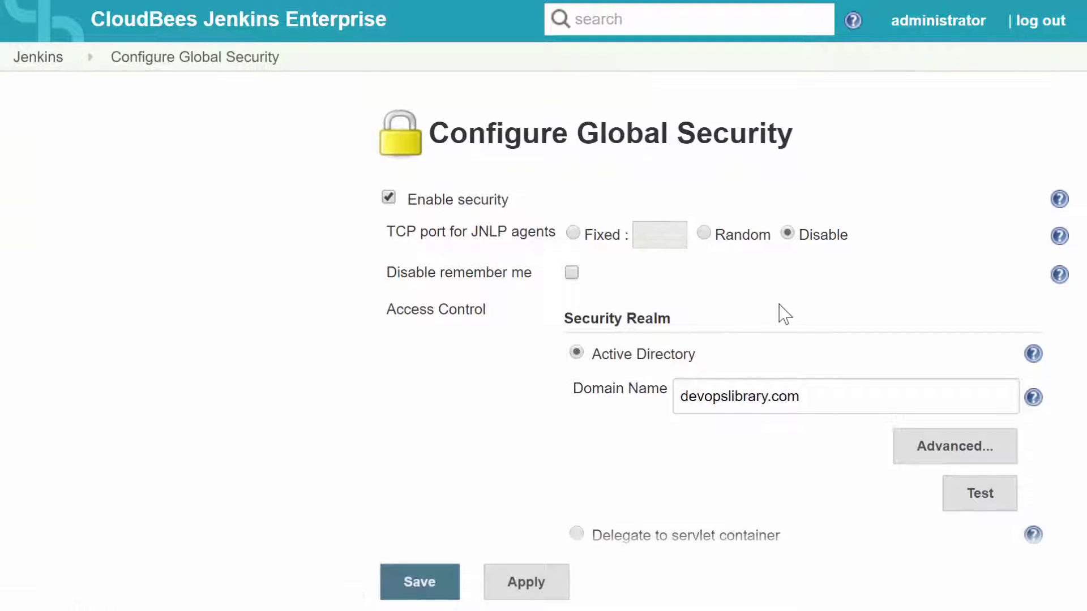
pyautogui.scroll(-8, 781, 313)
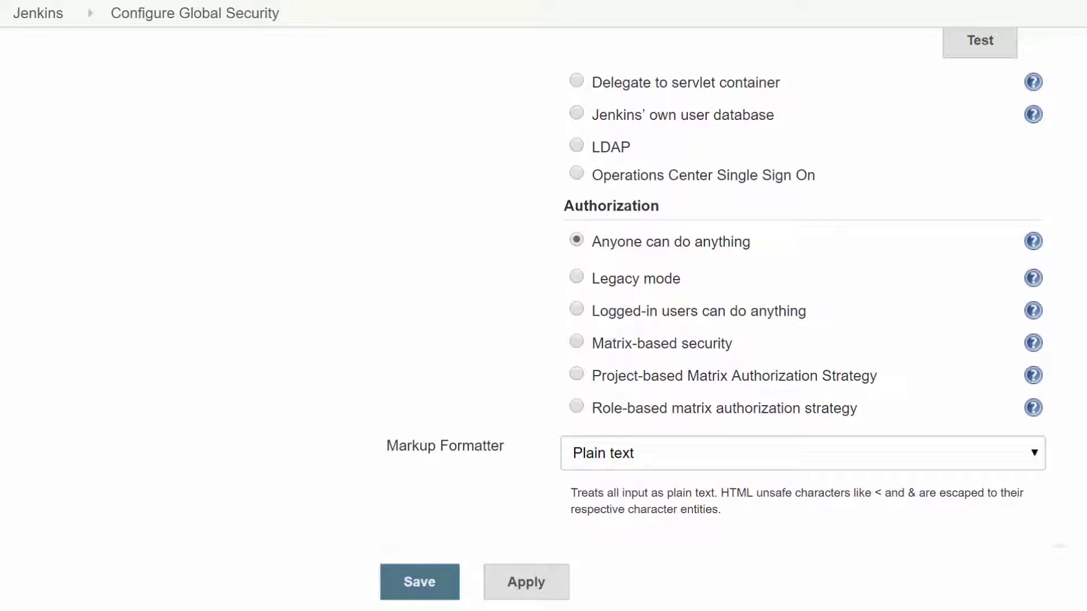
pyautogui.scroll(-1, 1047, 288)
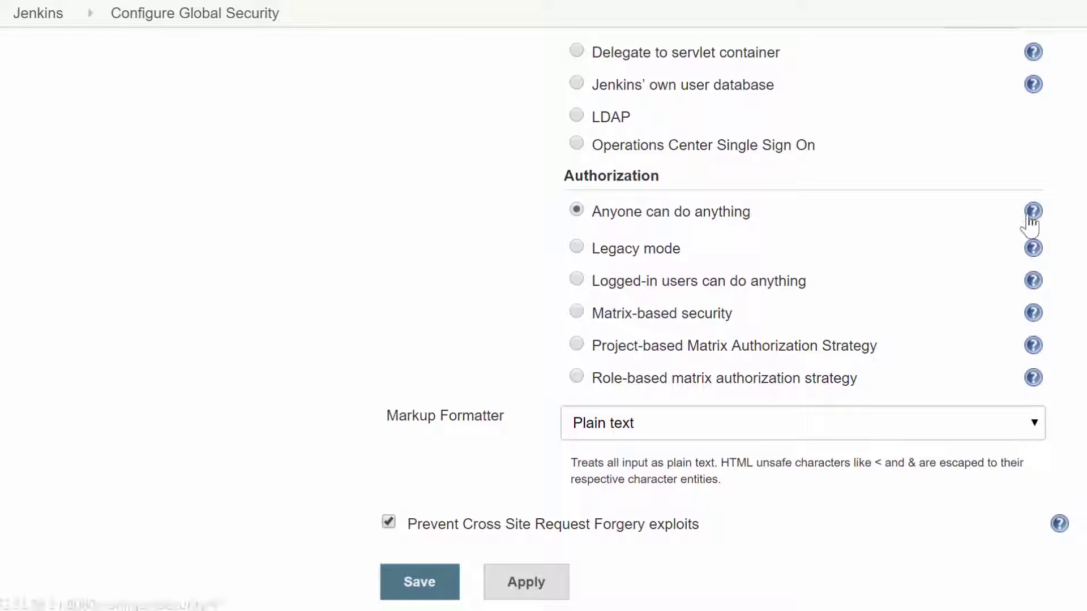
pyautogui.click(1032, 212)
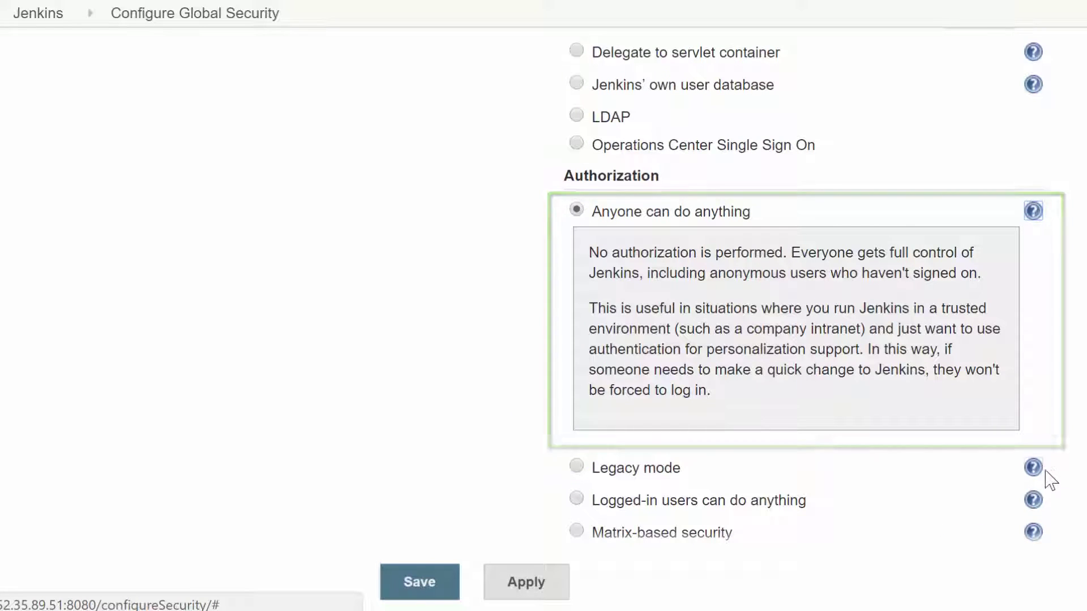
pyautogui.click(1033, 468)
pyautogui.scroll(-5, 803, 283)
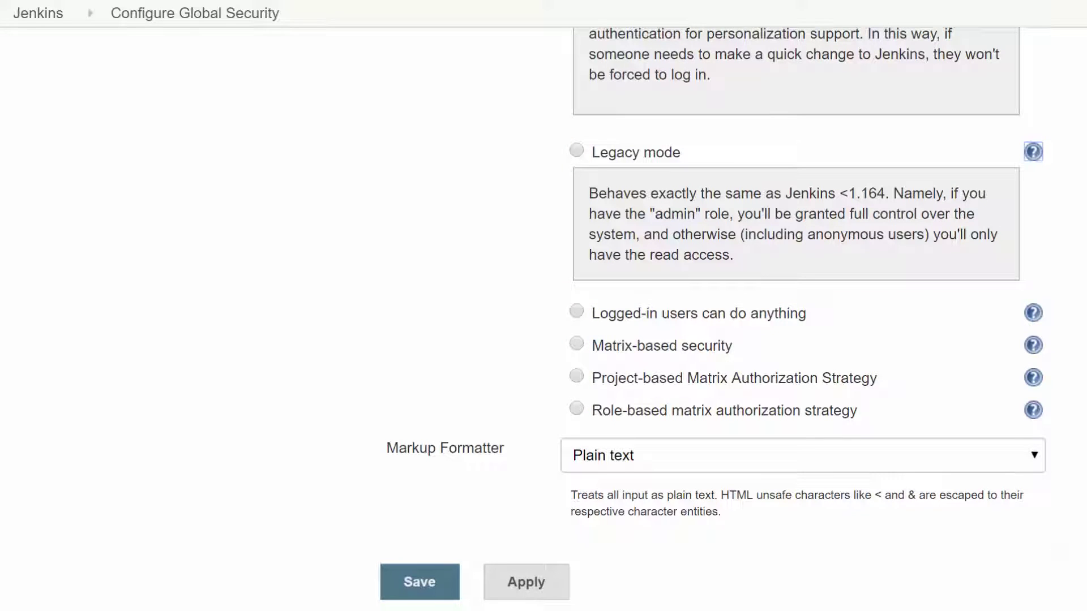
pyautogui.click(1036, 315)
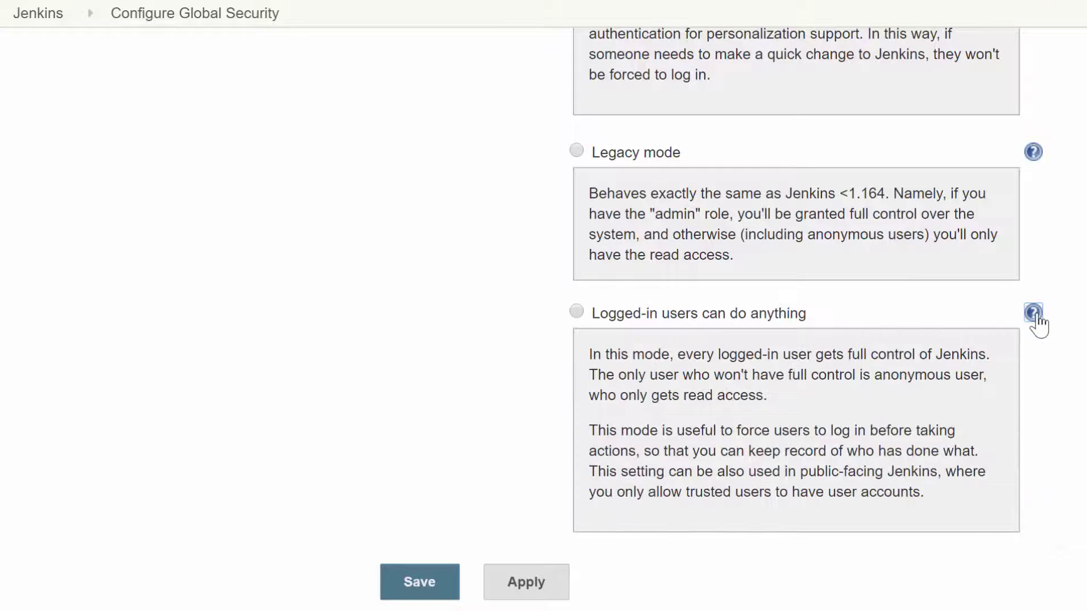
pyautogui.scroll(-4, 716, 283)
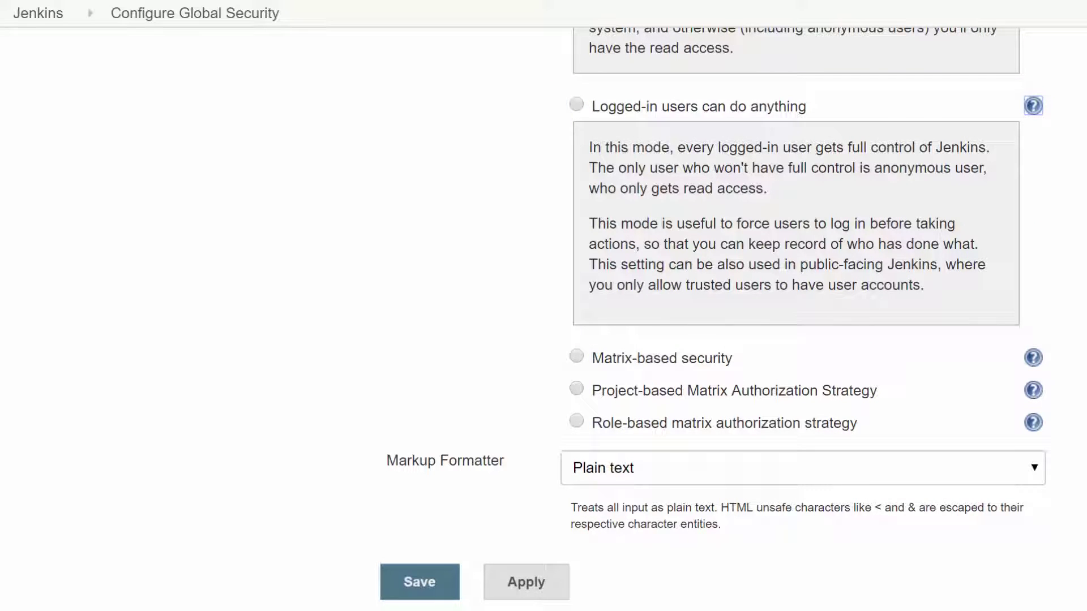
pyautogui.click(1033, 358)
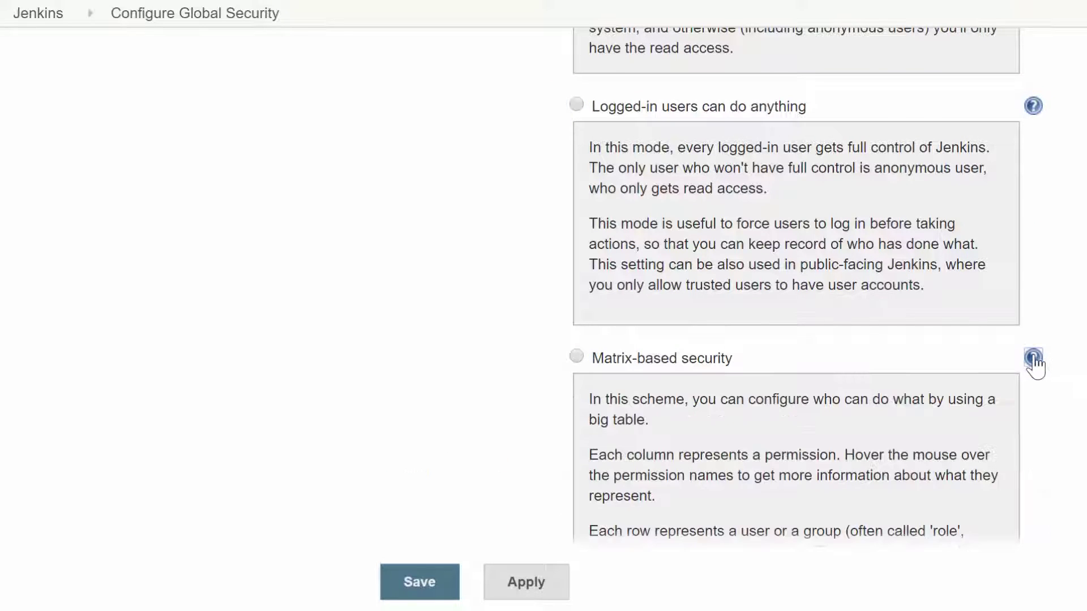
pyautogui.scroll(-5, 1075, 365)
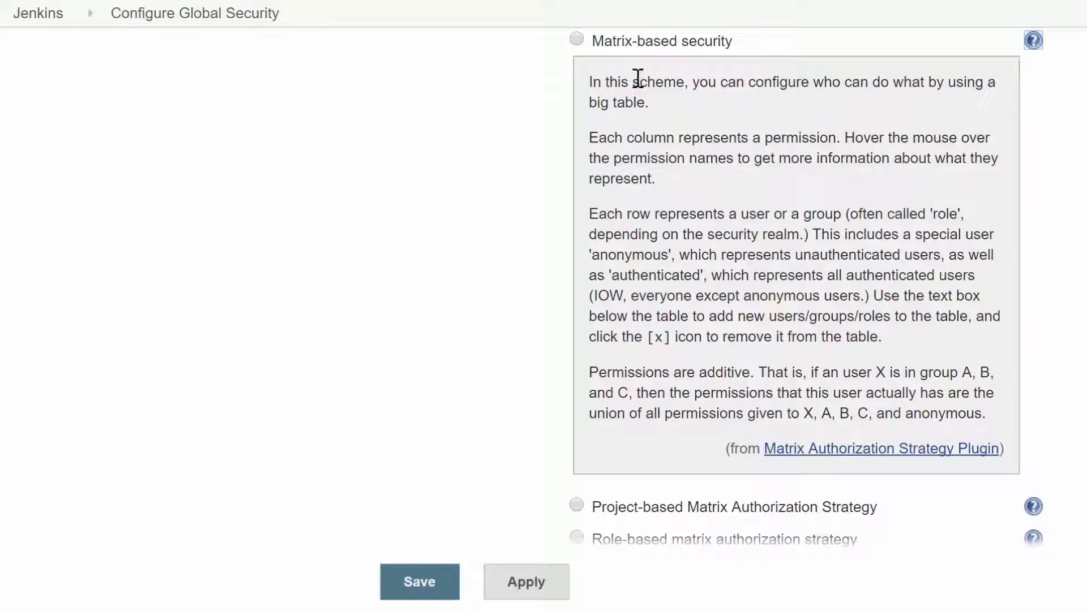
# - Switch the authorization choice from Matrix-based security to Project-based Matrix Authorization Strategy
pyautogui.click(579, 40)
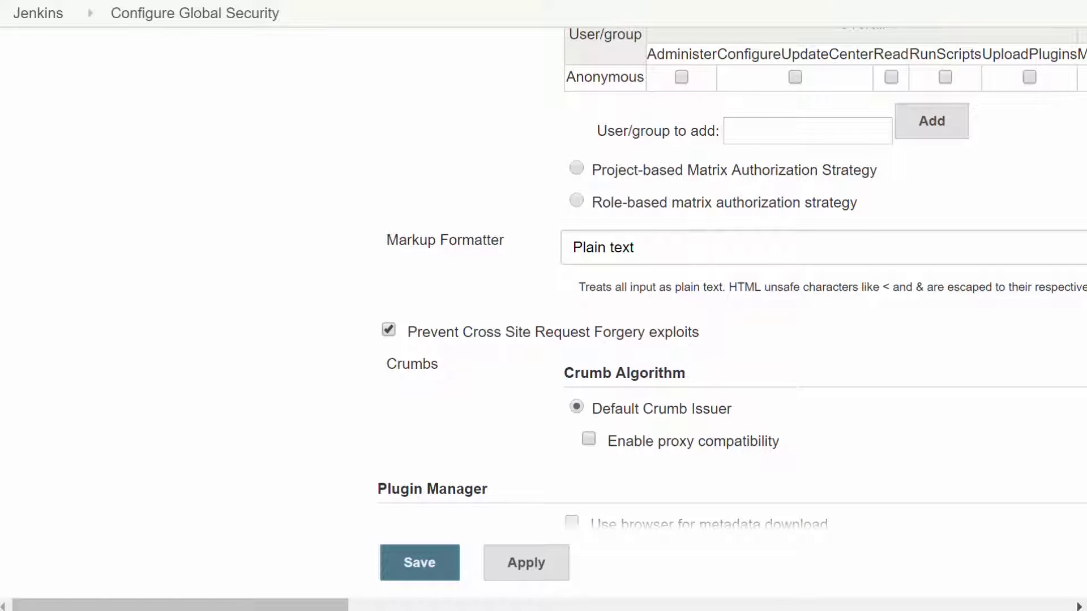
pyautogui.scroll(3, 1050, 401)
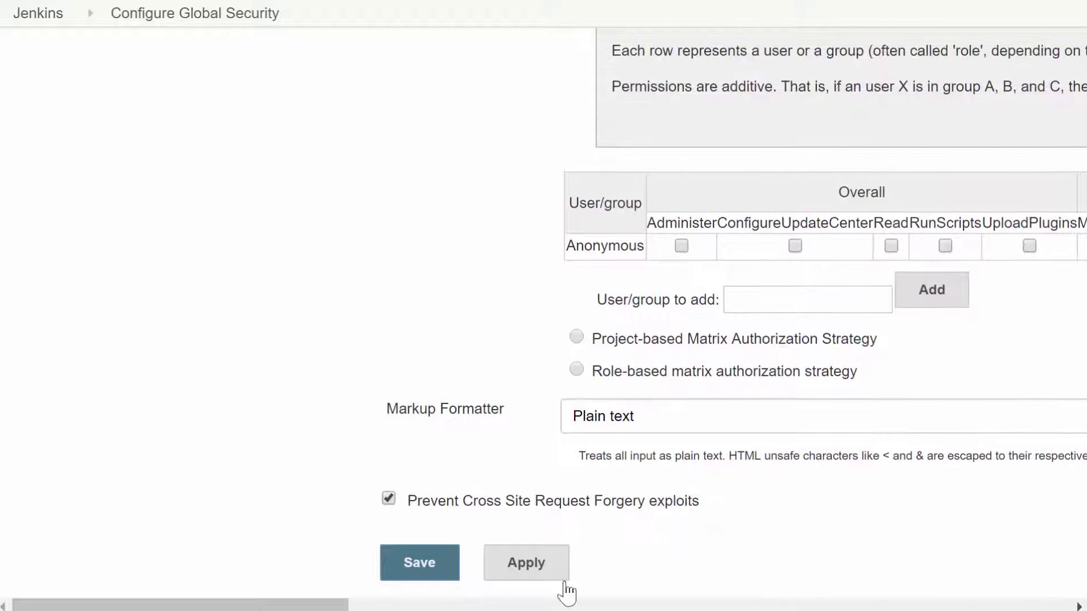
pyautogui.moveTo(339, 606)
pyautogui.mouseDown()
pyautogui.moveTo(823, 608)
pyautogui.moveTo(330, 608)
pyautogui.mouseUp()
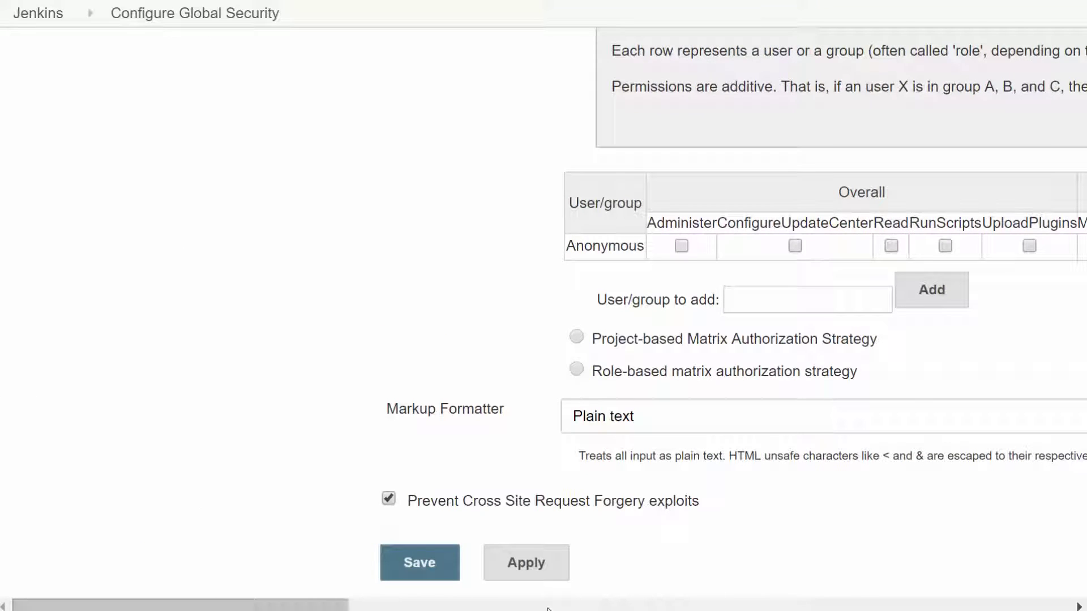
pyautogui.click(575, 342)
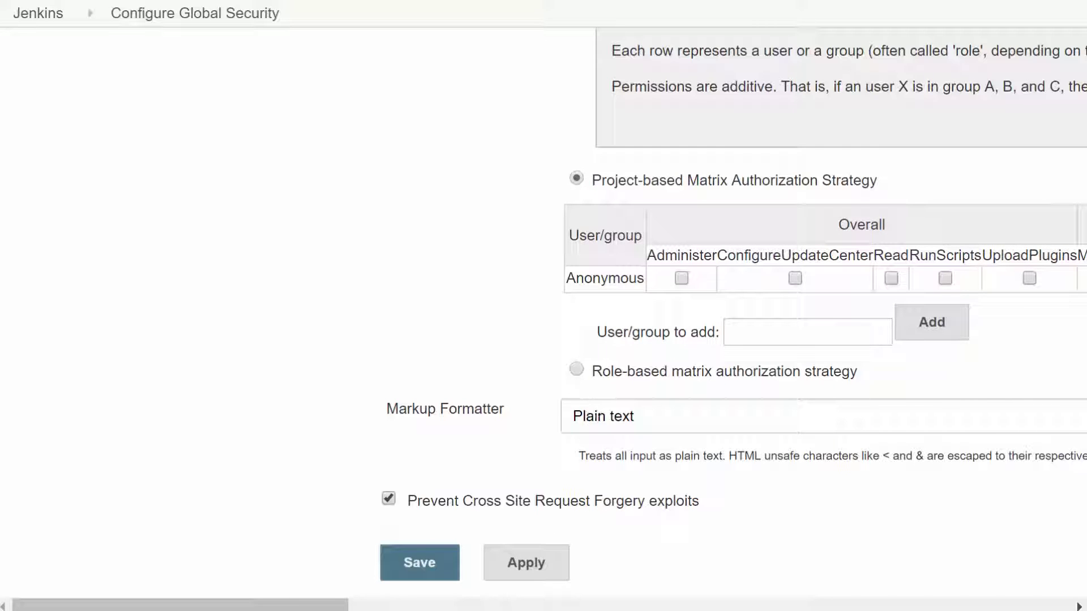
pyautogui.moveTo(294, 609); pyautogui.dragTo(385, 609)
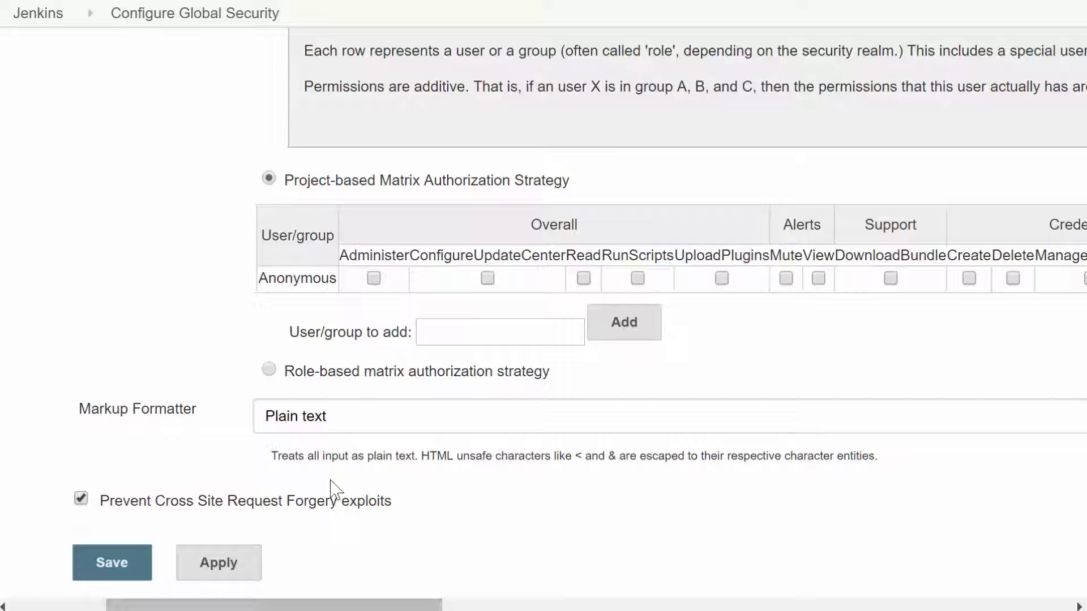
# - Save Role-based matrix authorization with the Typical initial setup import, then view the Groups list
pyautogui.click(268, 370)
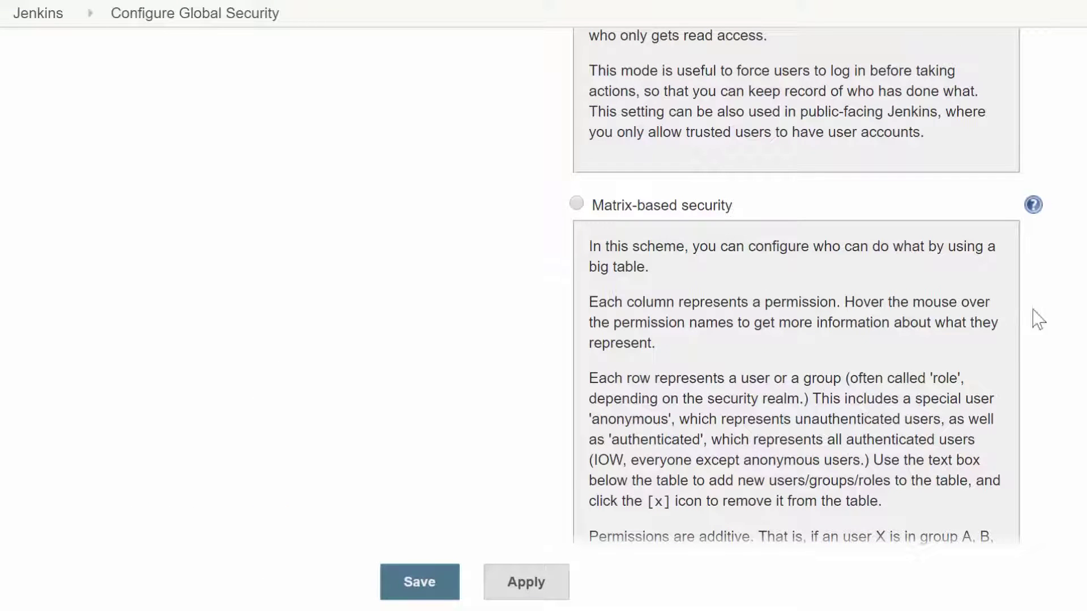
pyautogui.scroll(-7, 953, 317)
pyautogui.scroll(1, 929, 288)
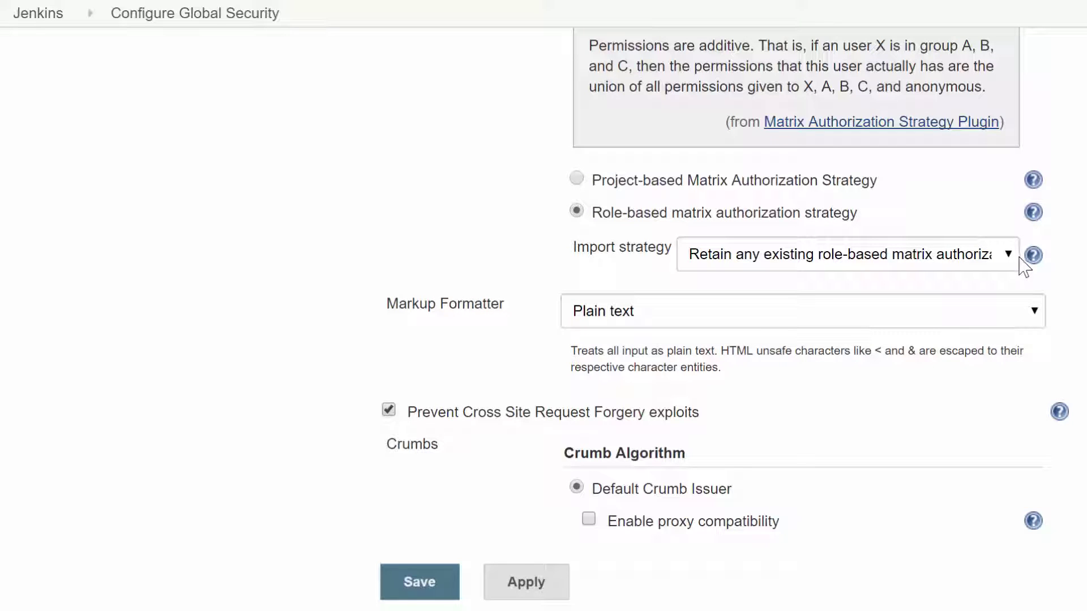
pyautogui.click(1031, 220)
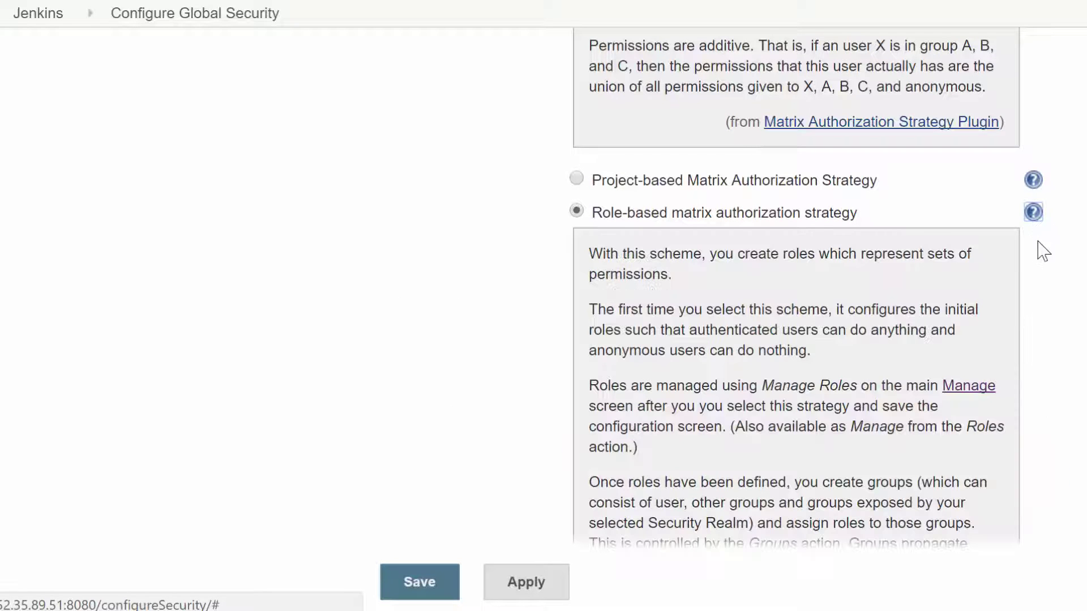
pyautogui.scroll(-8, 792, 283)
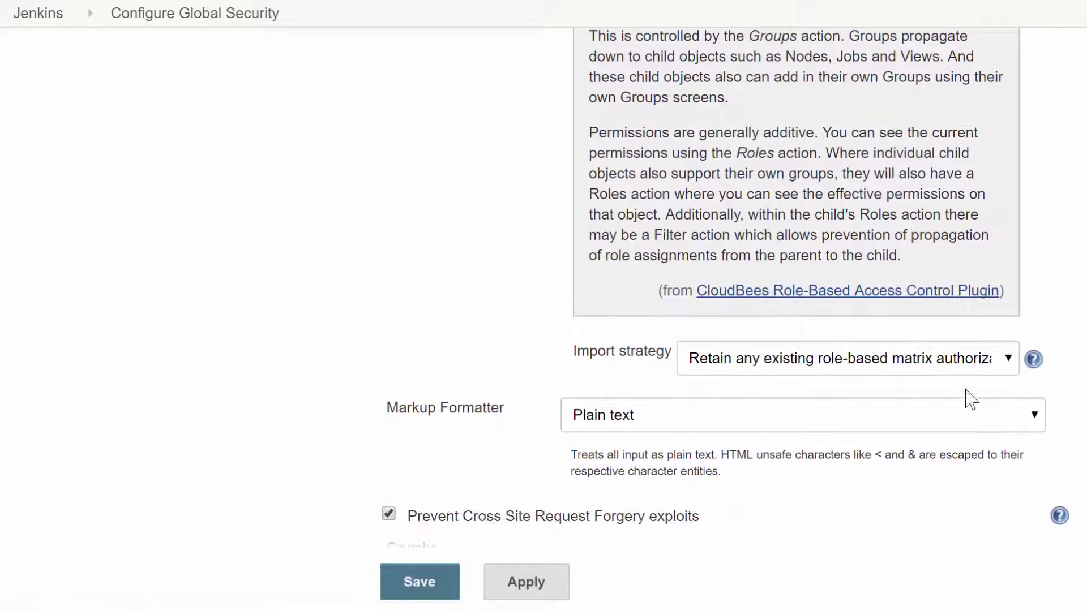
pyautogui.click(1006, 362)
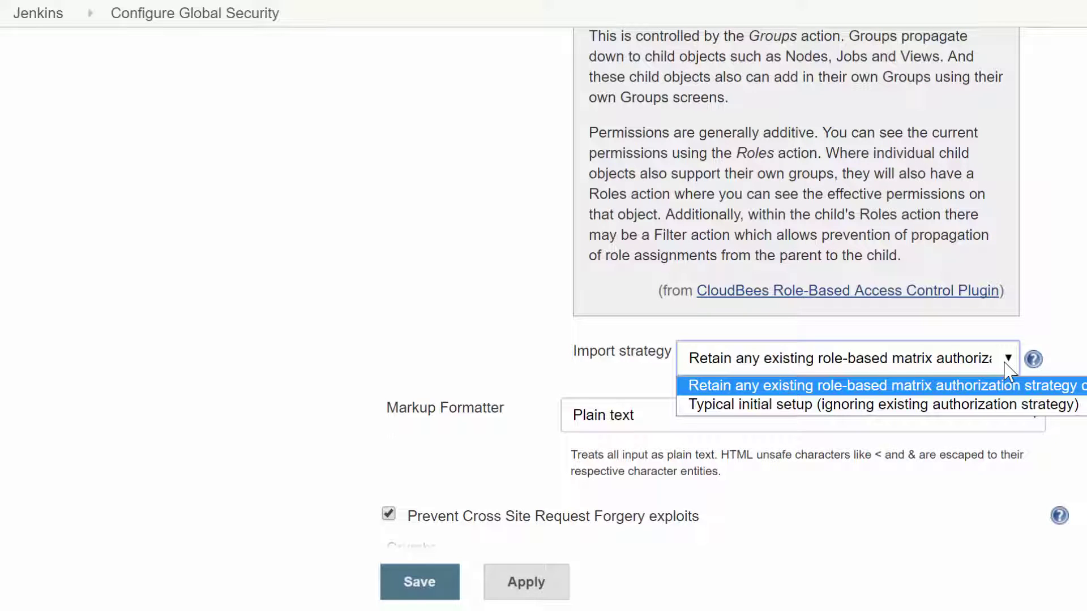
pyautogui.click(1029, 411)
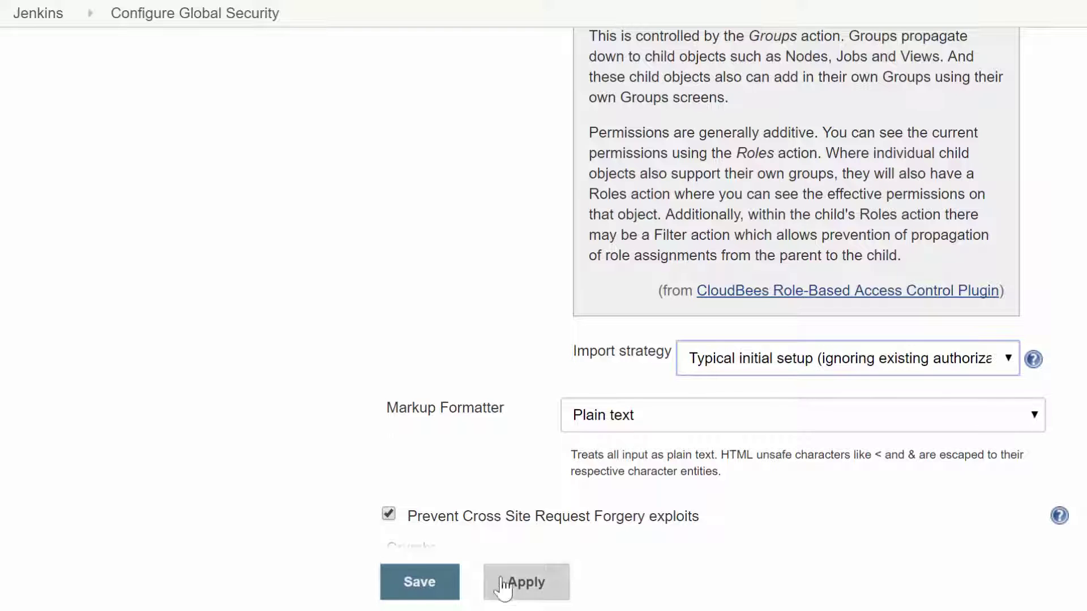
pyautogui.click(428, 586)
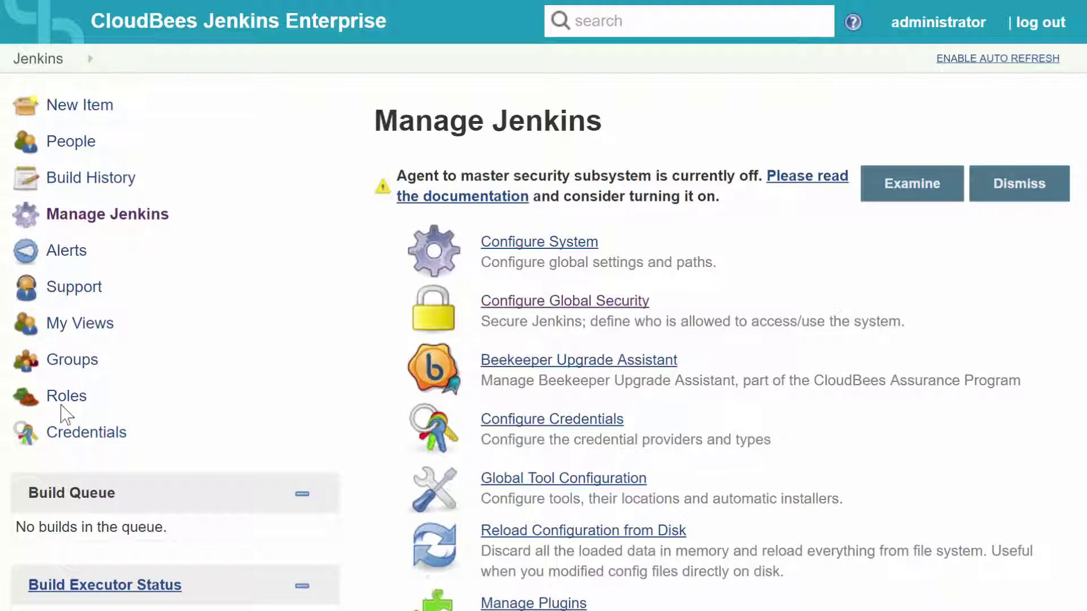
pyautogui.click(56, 363)
# - Open the Manage Roles page from Manage Jenkins
pyautogui.scroll(-10, 578, 315)
pyautogui.scroll(-4, 578, 317)
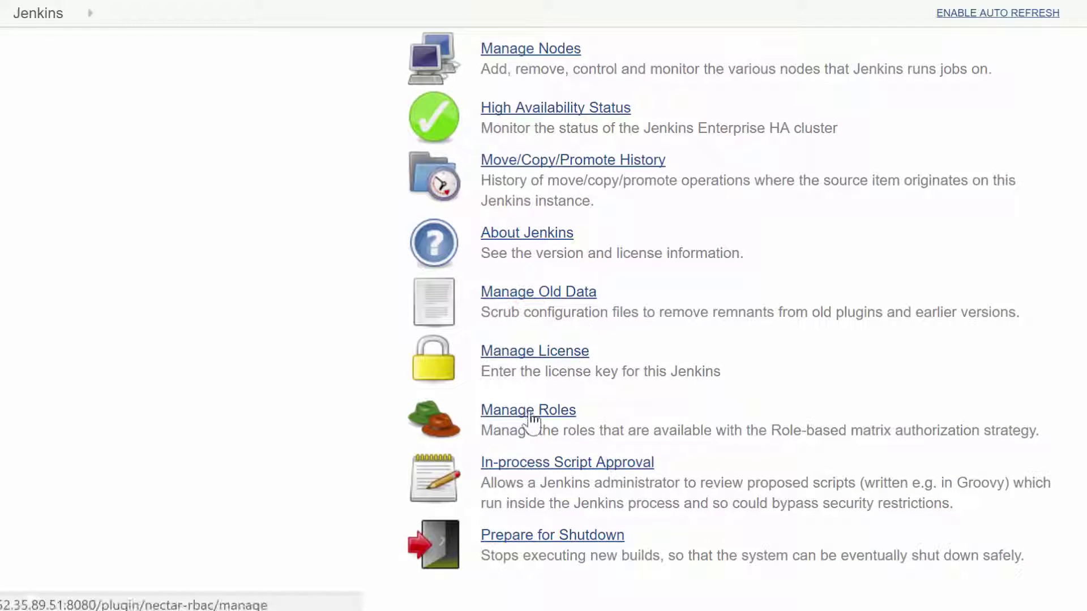
pyautogui.click(534, 414)
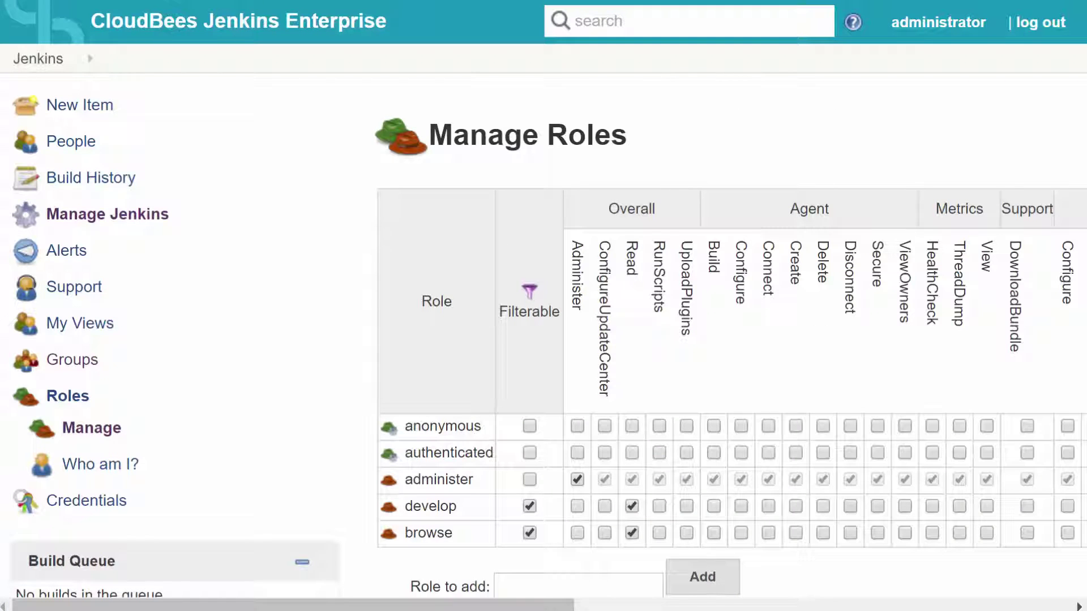
pyautogui.scroll(-1, 1075, 413)
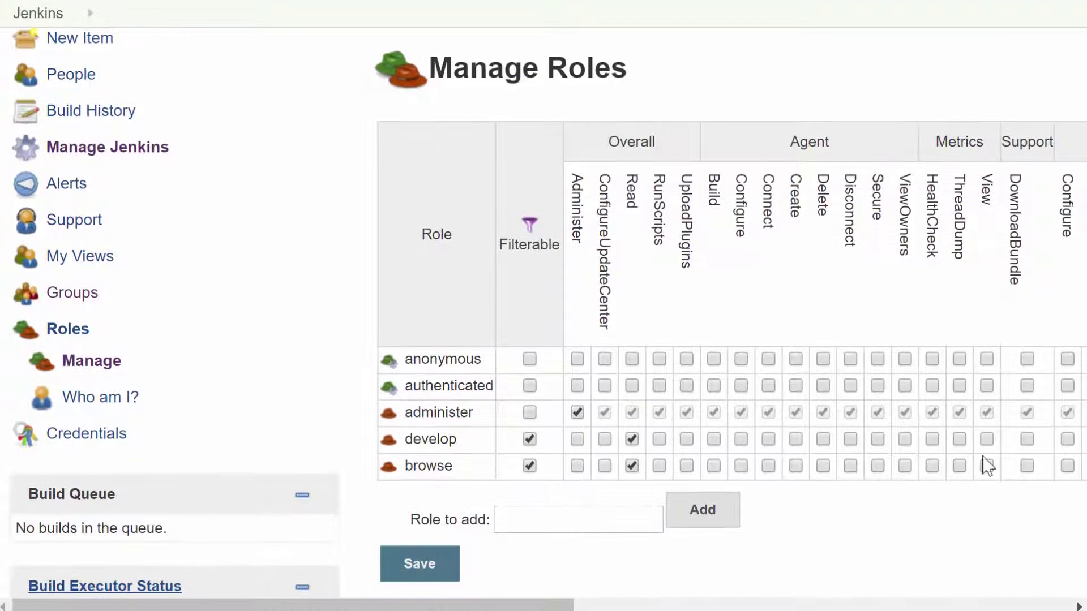
pyautogui.moveTo(537, 604); pyautogui.dragTo(624, 605)
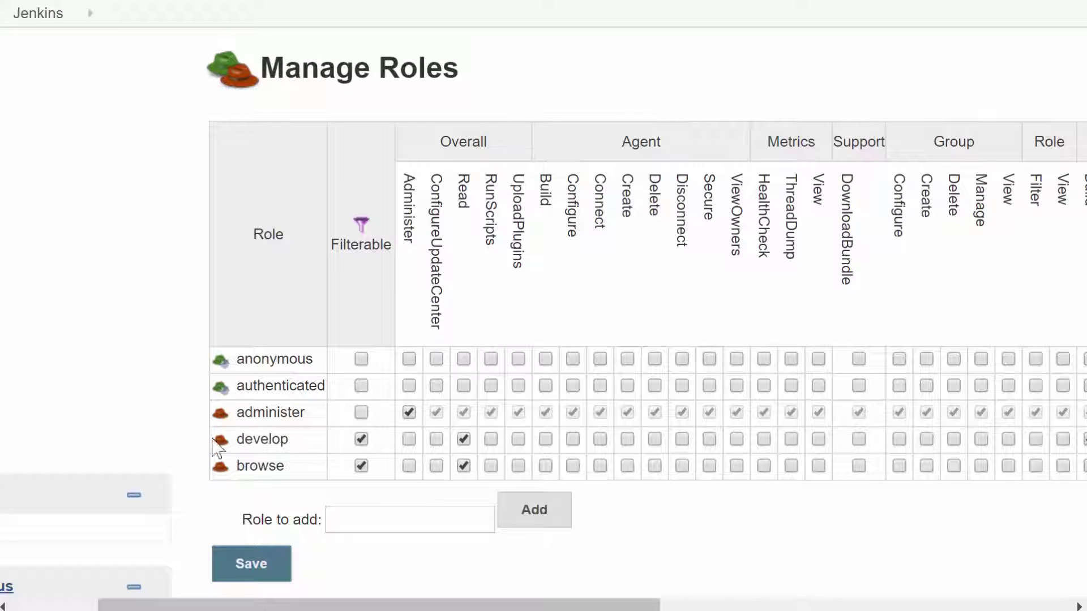
pyautogui.click(87, 605)
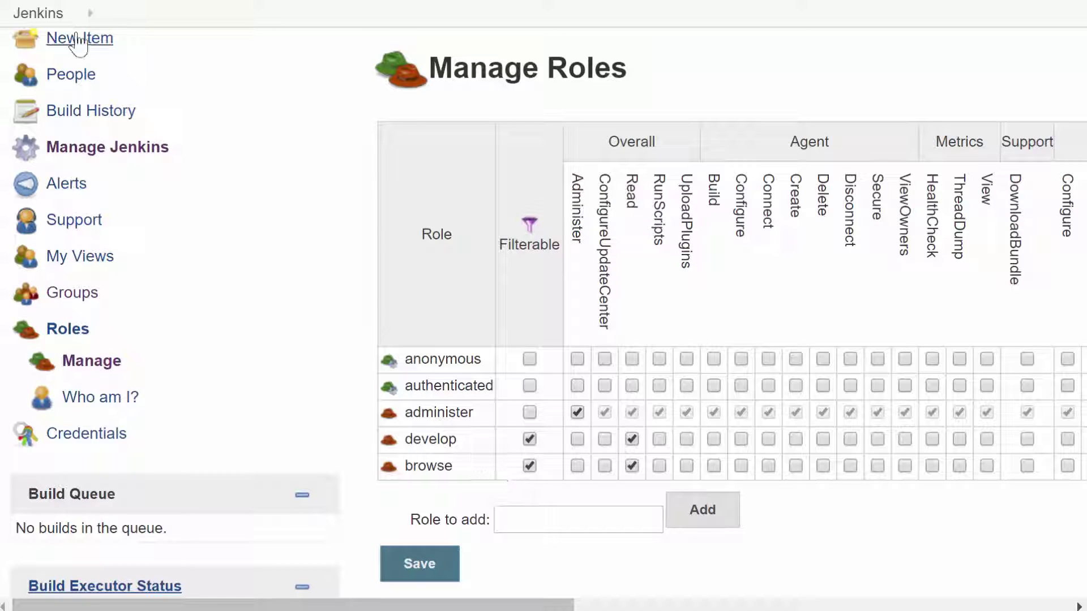
# - Make the browse role require explicit assignment on JobNotViewableByBrowse and apply the filter
pyautogui.click(39, 12)
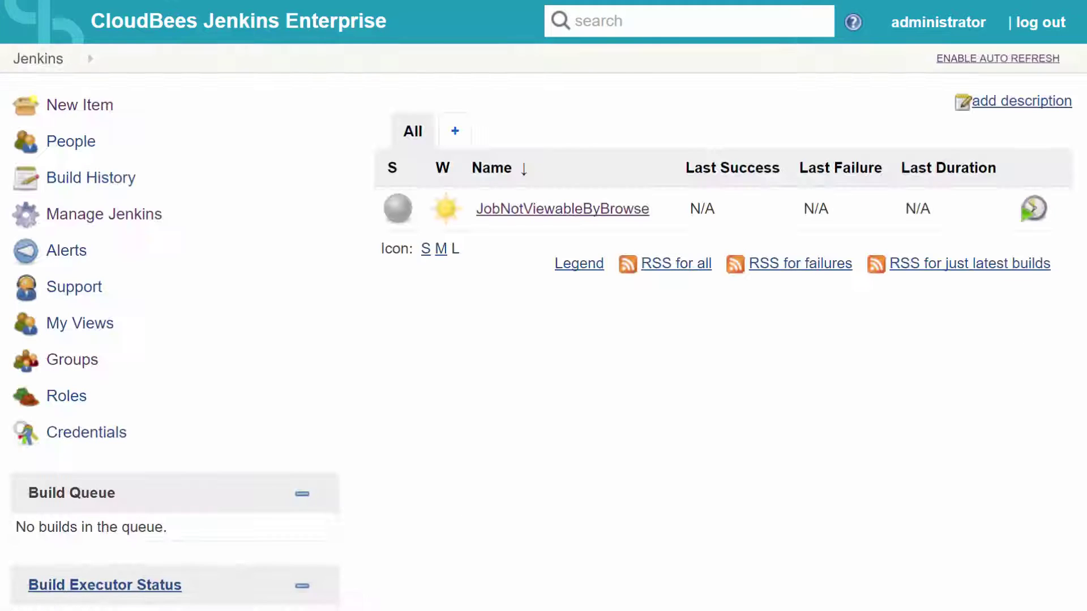
pyautogui.click(481, 211)
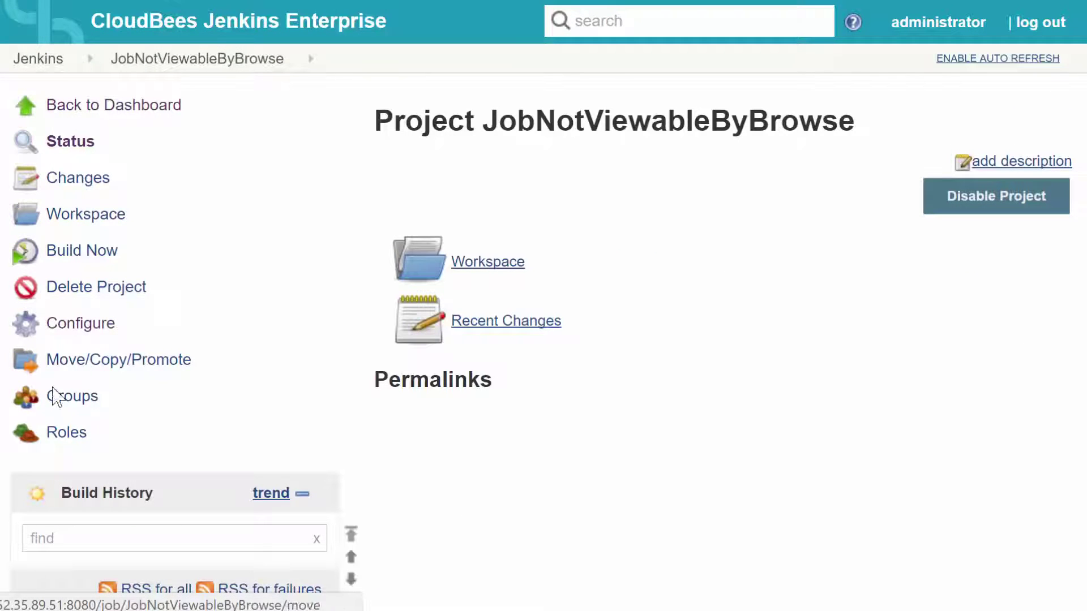
pyautogui.click(62, 441)
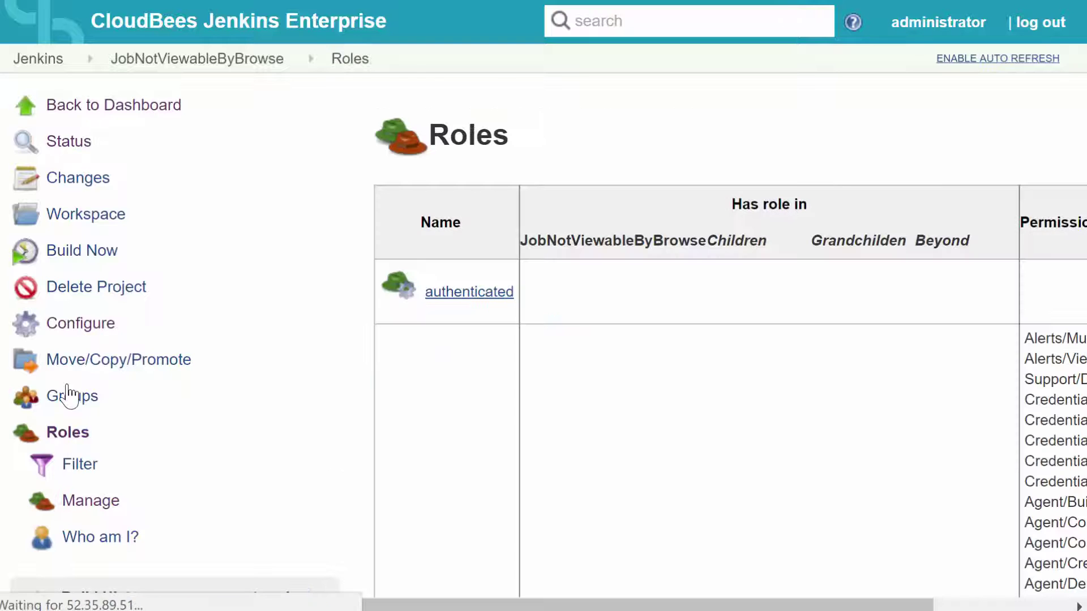
pyautogui.click(77, 479)
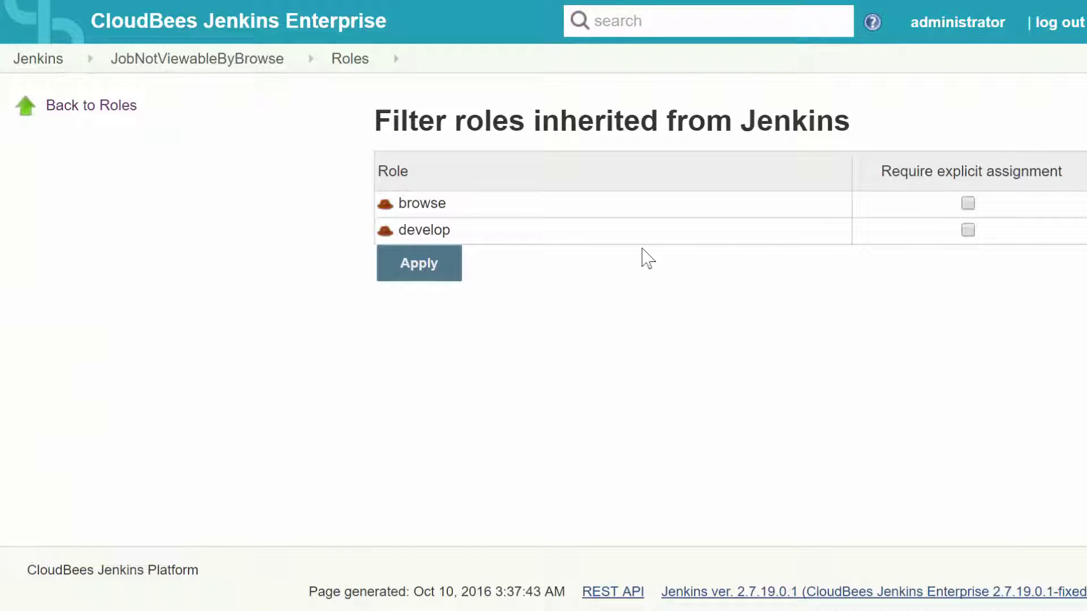
pyautogui.click(967, 203)
pyautogui.click(435, 275)
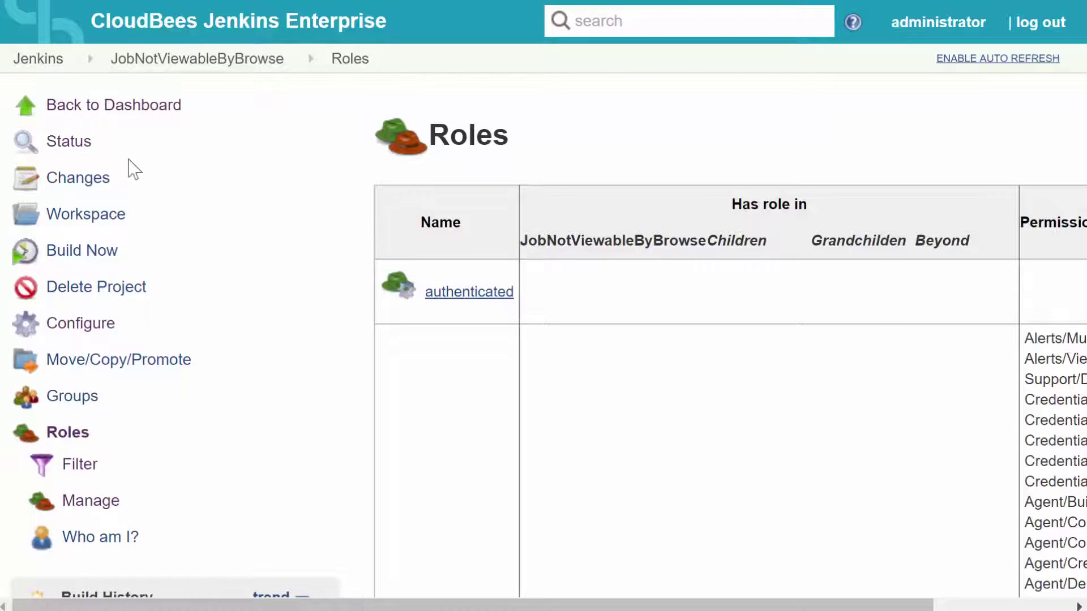
pyautogui.click(69, 63)
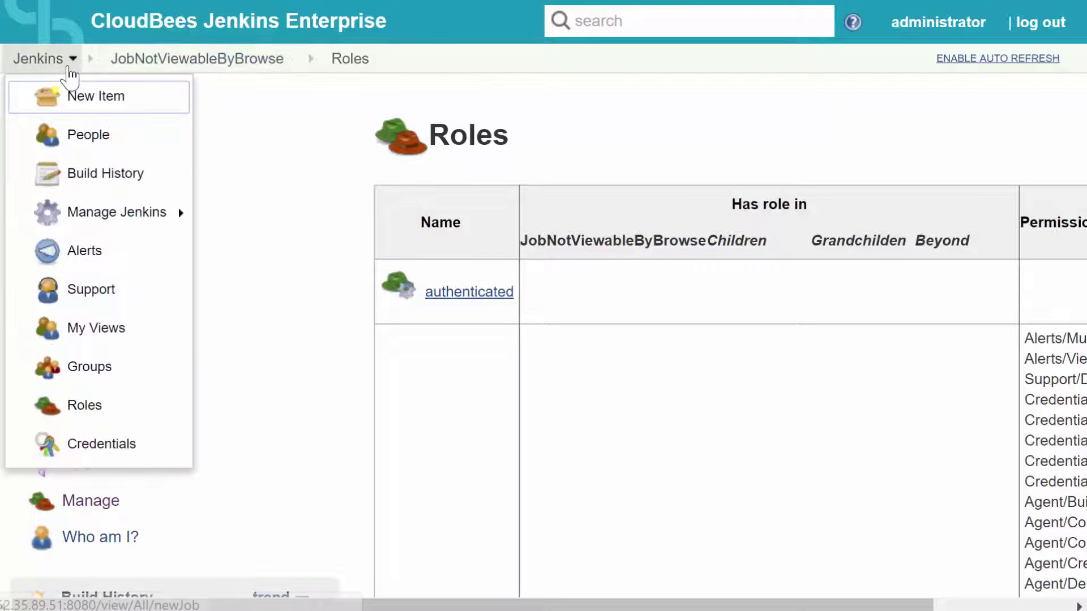
pyautogui.click(36, 60)
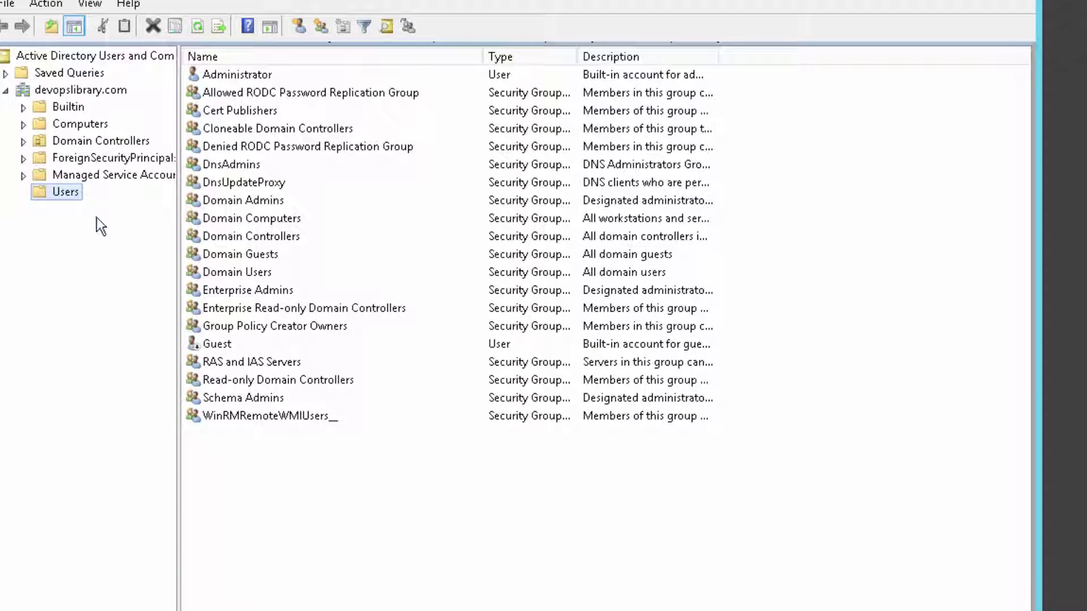
# - Create a new QA user account in the Active Directory Users container
pyautogui.rightClick(314, 484)
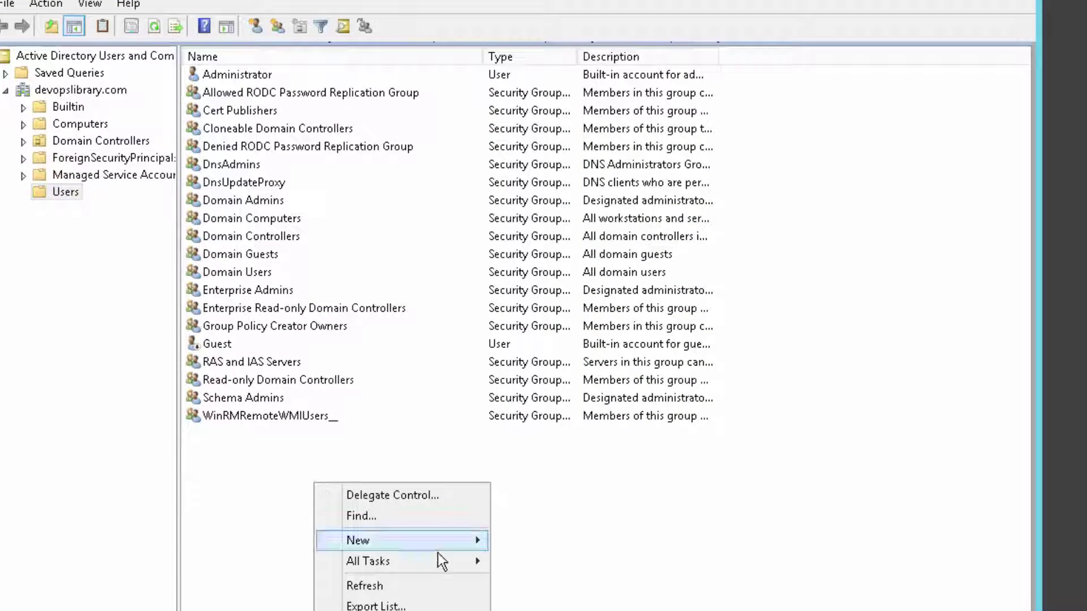
pyautogui.moveTo(441, 540)
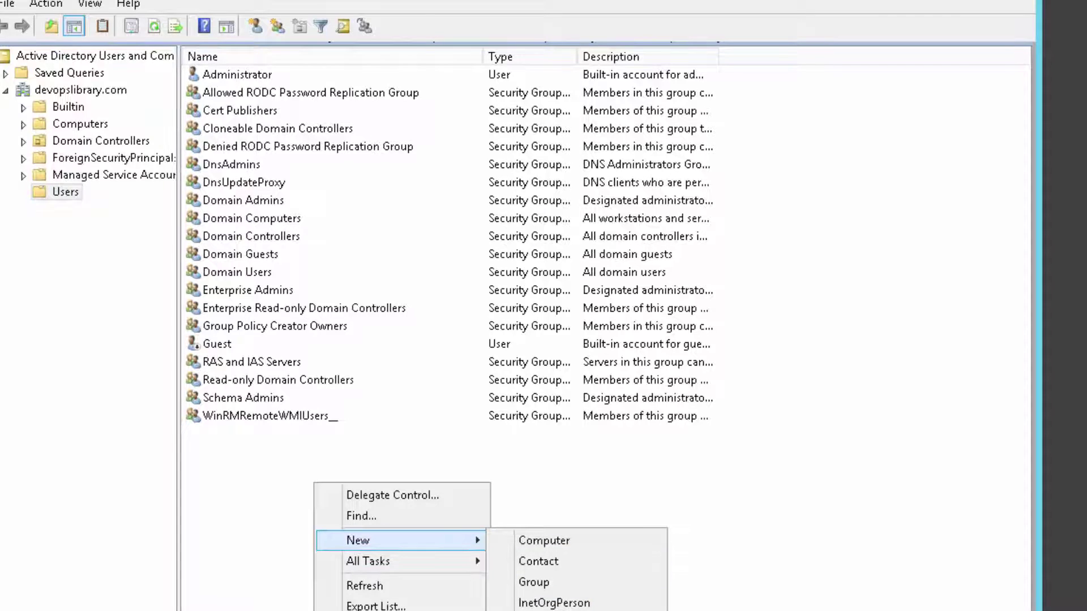
pyautogui.click(531, 610)
pyautogui.press('Tab')
pyautogui.press('Tab')
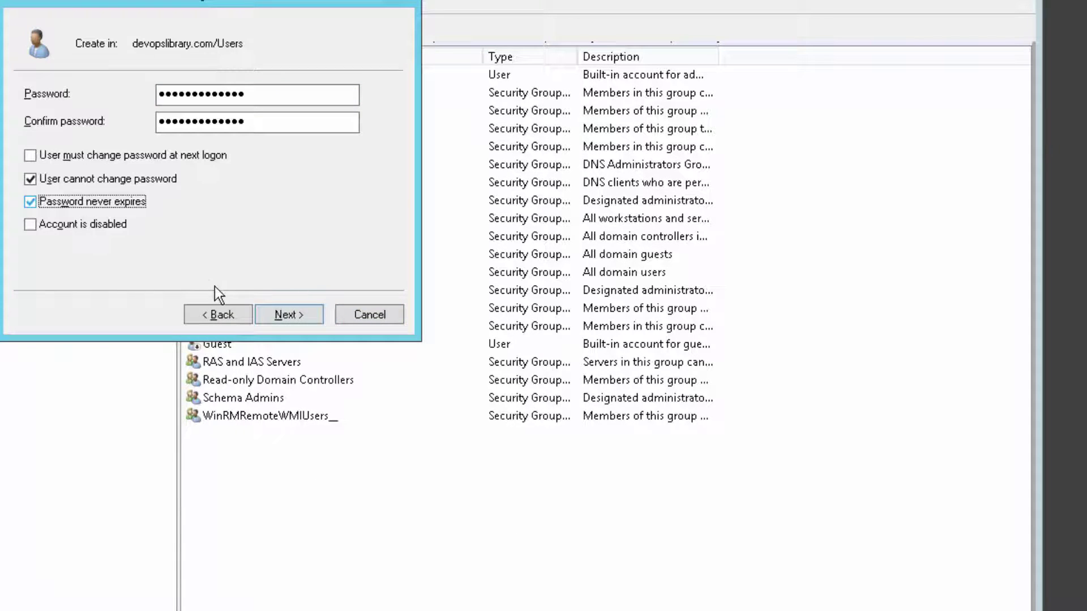
pyautogui.click(276, 317)
pyautogui.click(276, 321)
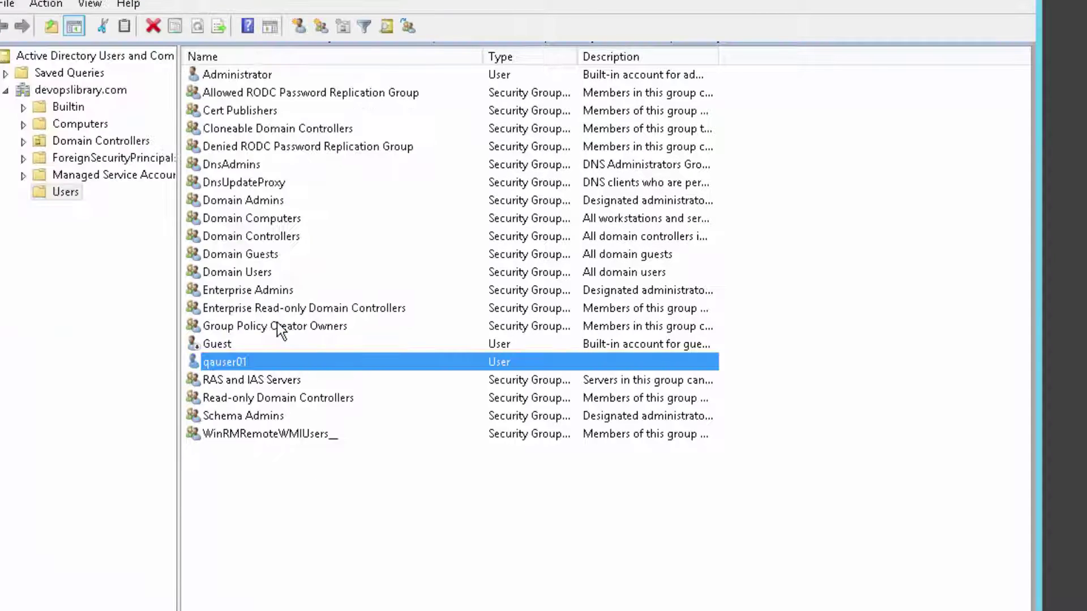
# - Create a security group named jenkins-QA under Users
pyautogui.rightClick(345, 525)
pyautogui.click(549, 610)
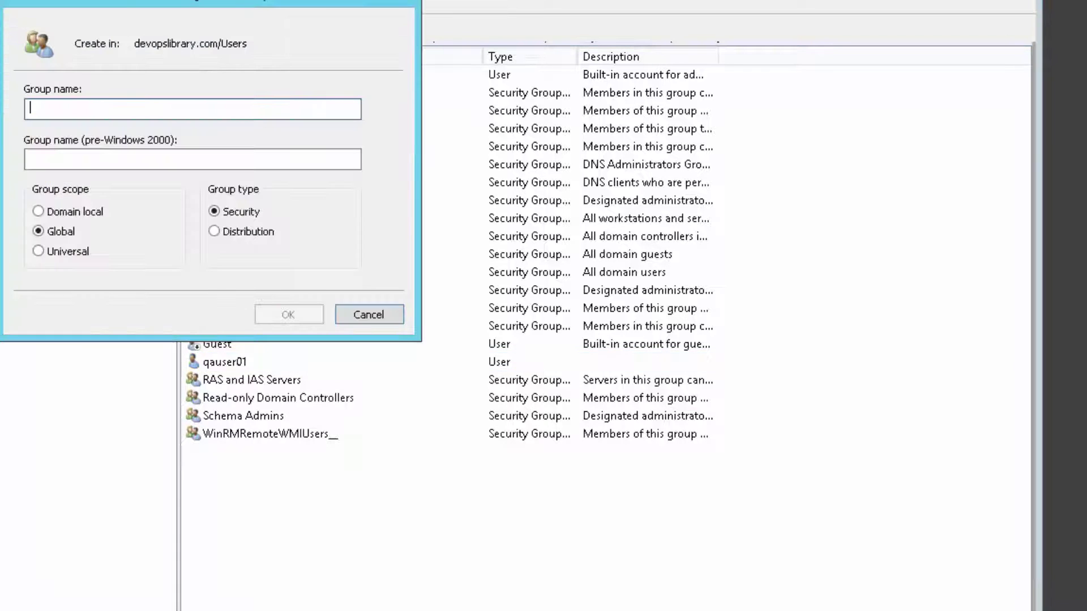
pyautogui.write('jenkins-QA')
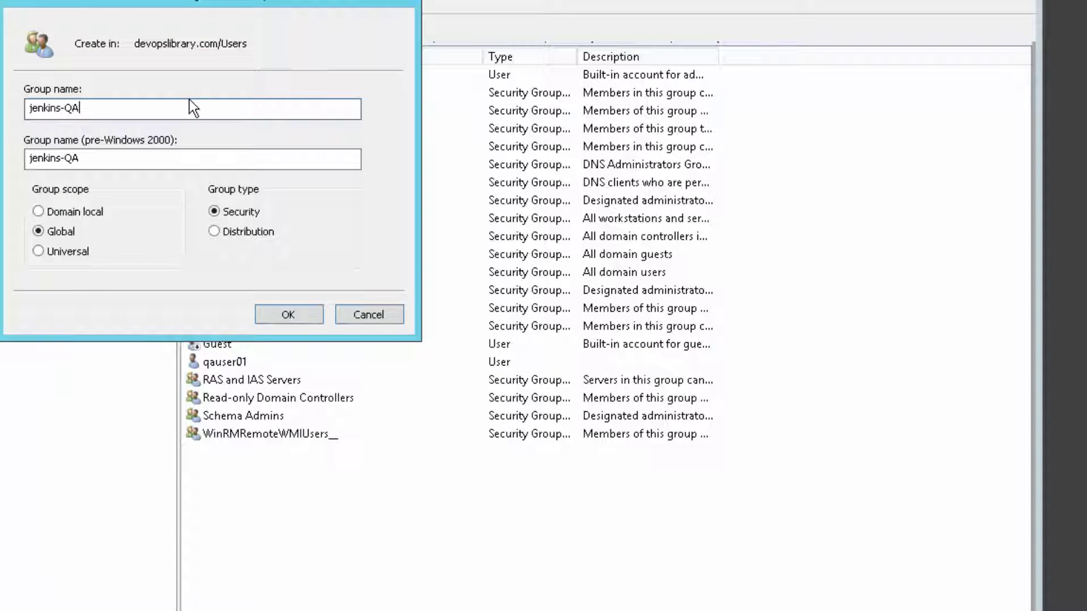
pyautogui.click(292, 317)
# - Add the new QA user as a member of the jenkins-QA group
pyautogui.rightClick(257, 372)
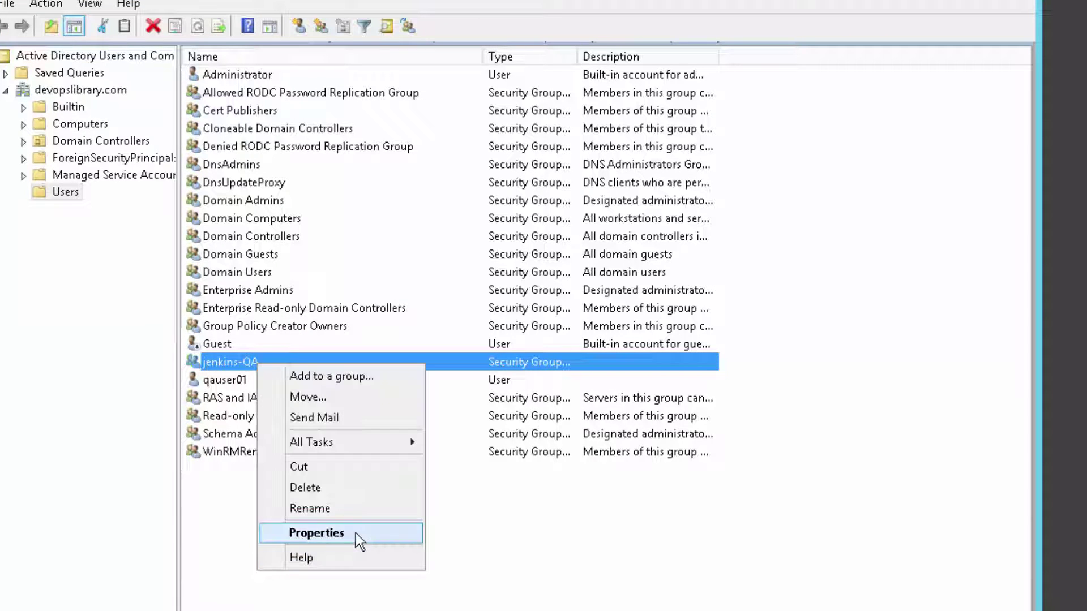
pyautogui.click(356, 534)
pyautogui.click(409, 522)
pyautogui.write('je')
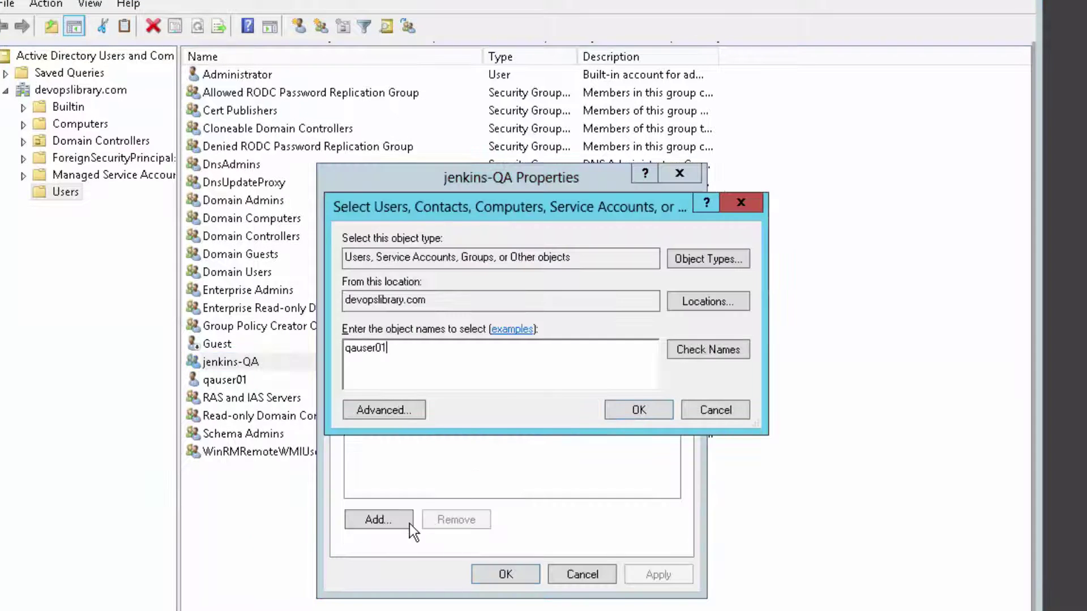
pyautogui.press('Return')
pyautogui.click(490, 582)
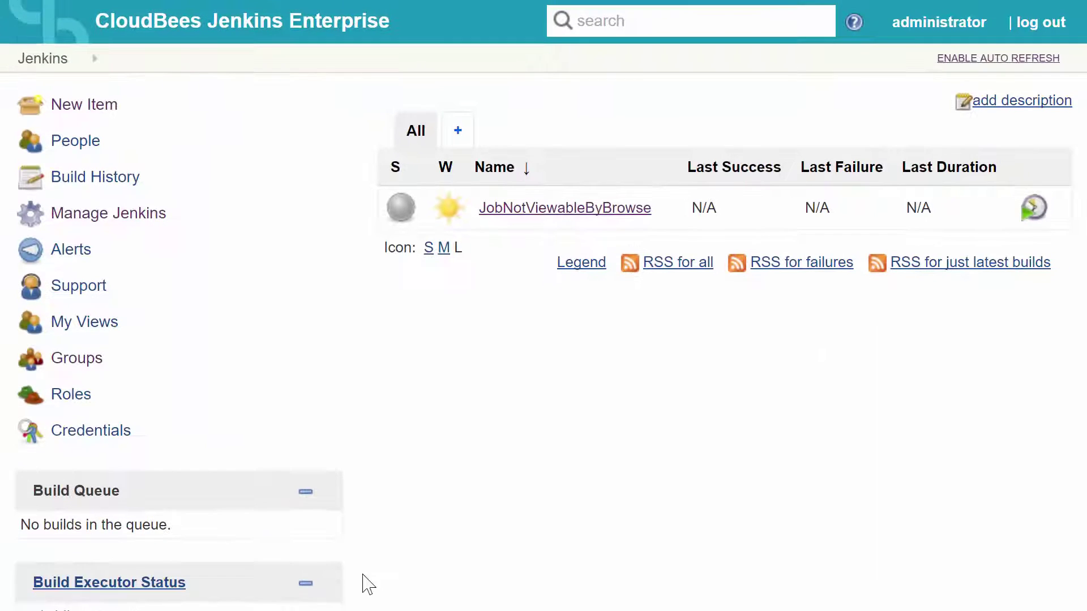
pyautogui.click(1037, 23)
pyautogui.write('q')
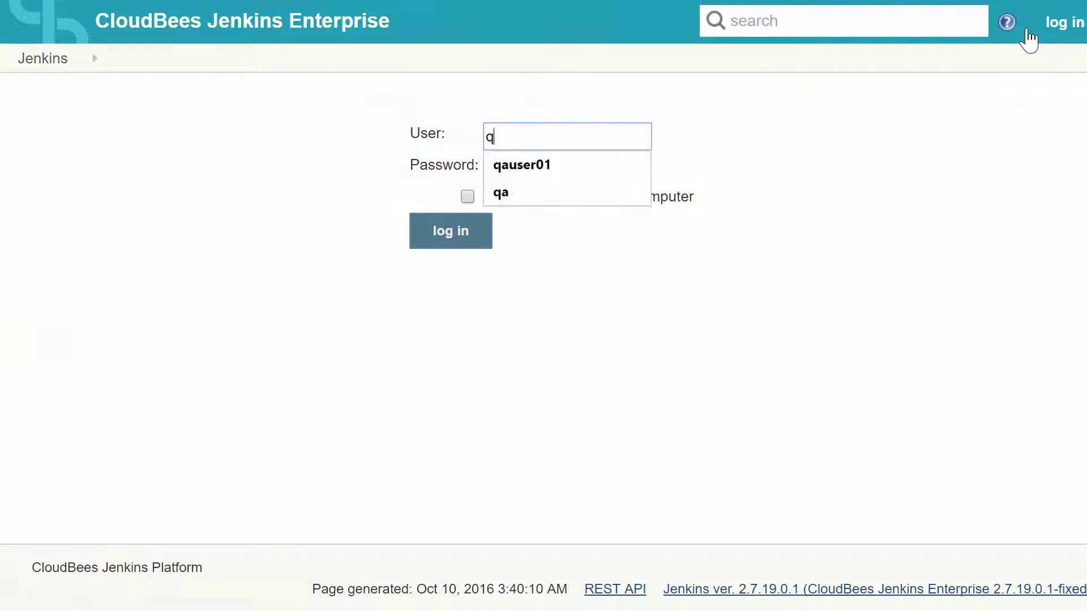
pyautogui.write('auser01')
pyautogui.press('Tab')
pyautogui.press('Return')
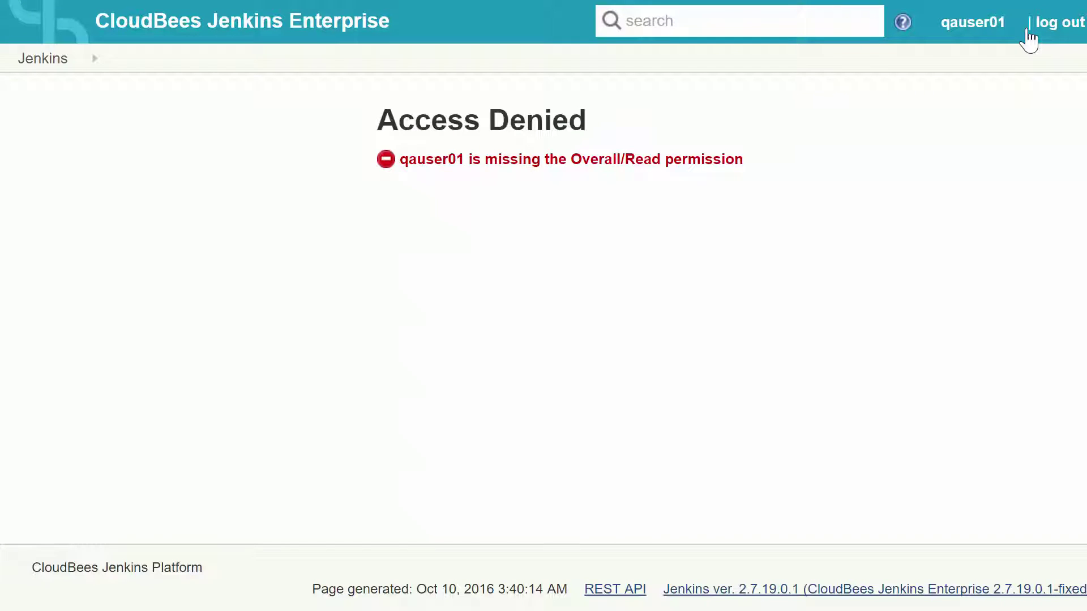
pyautogui.click(1045, 25)
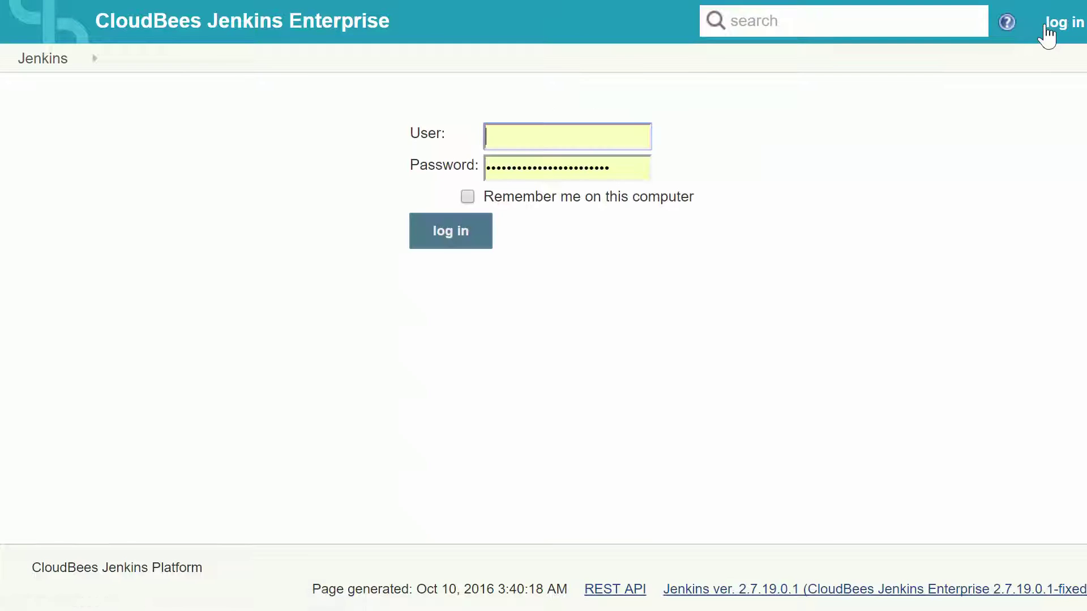
pyautogui.write('administrator')
pyautogui.press('Return')
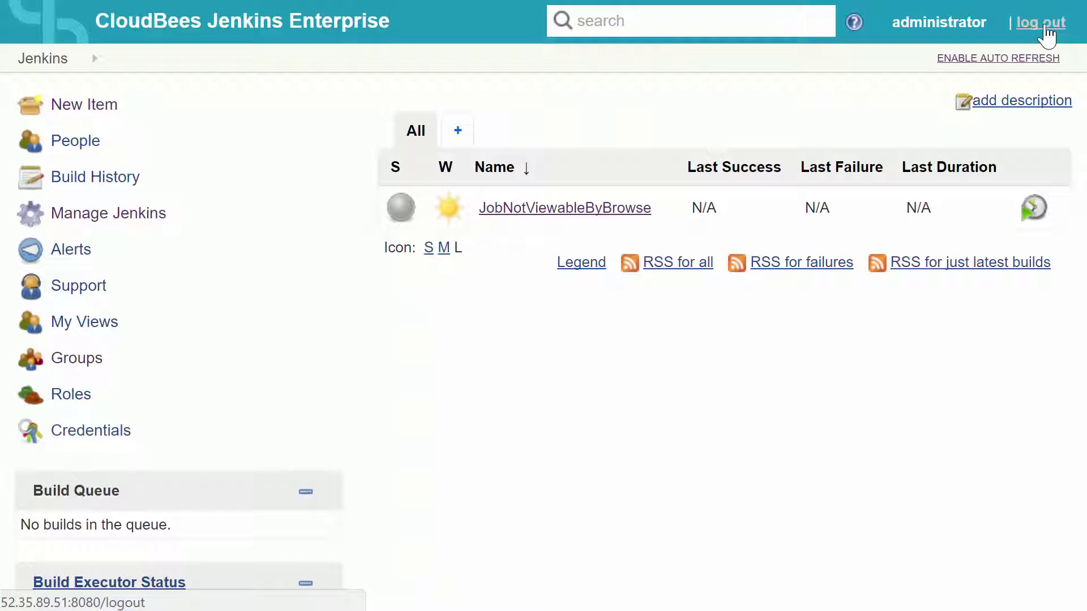
pyautogui.click(121, 225)
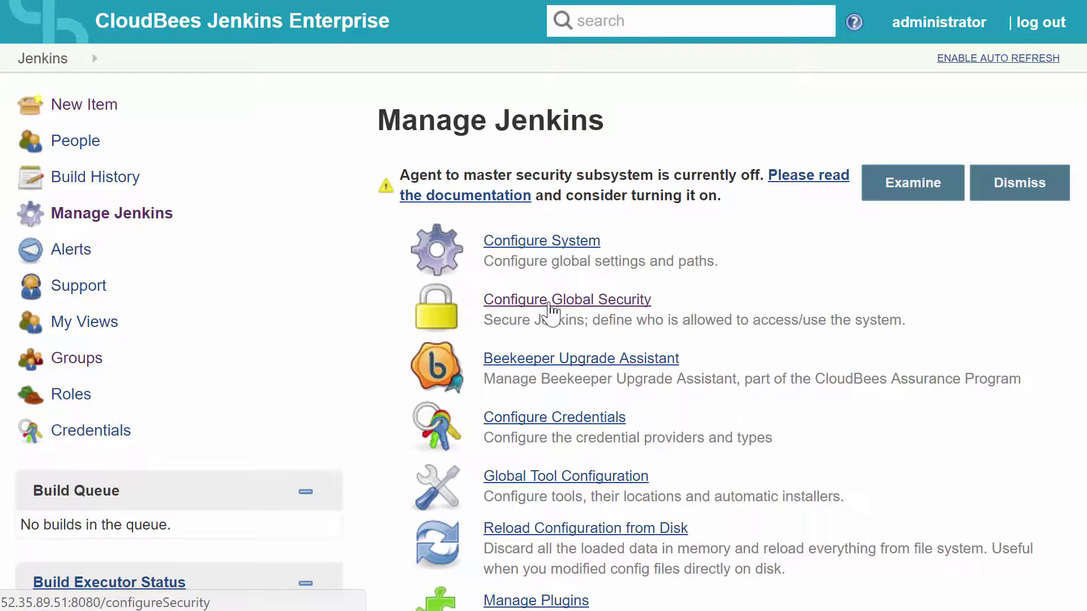
# - Grant the authenticated role Overall/Read in Manage Roles and save
pyautogui.scroll(-15, 554, 364)
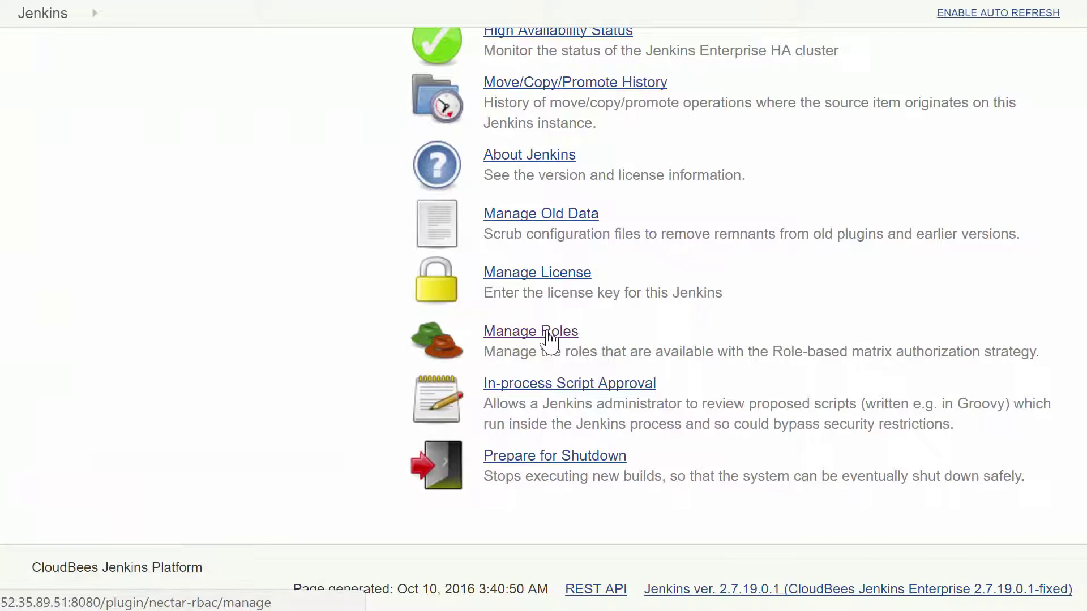
pyautogui.click(549, 333)
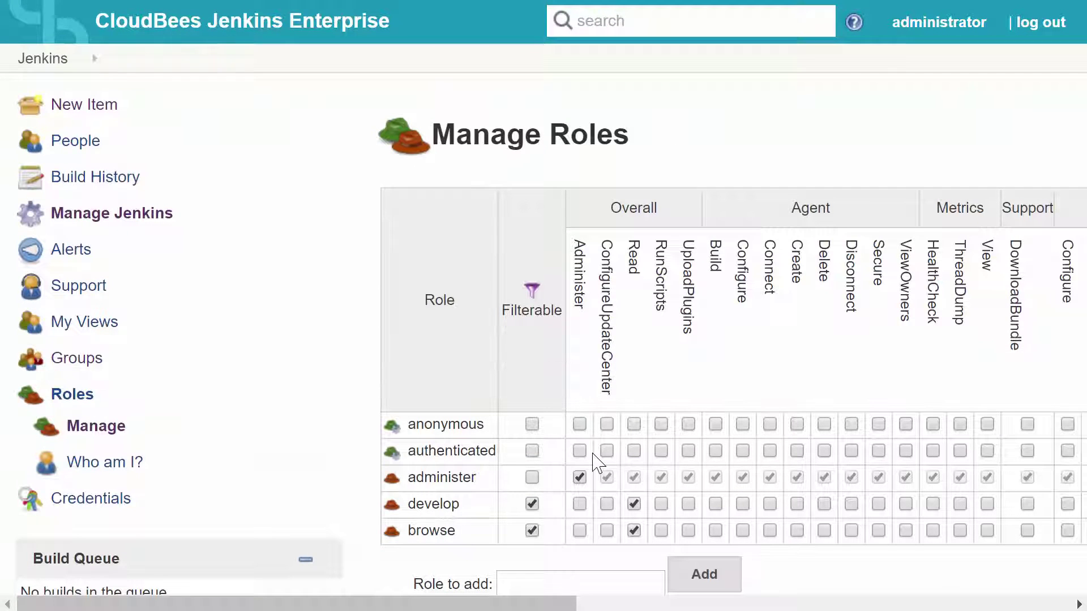
pyautogui.click(634, 451)
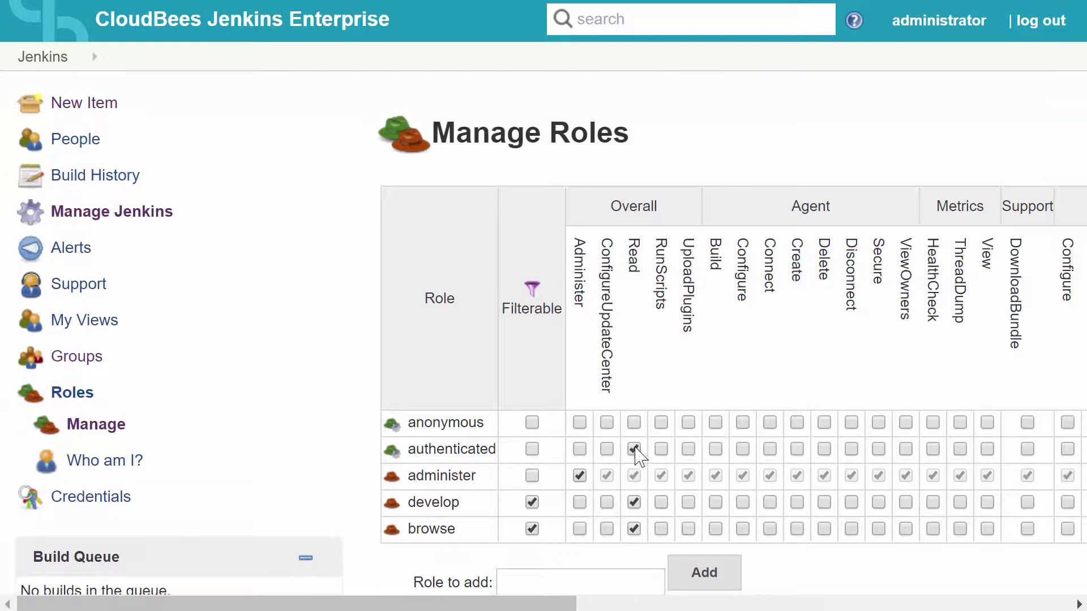
pyautogui.scroll(-5, 633, 451)
pyautogui.click(445, 367)
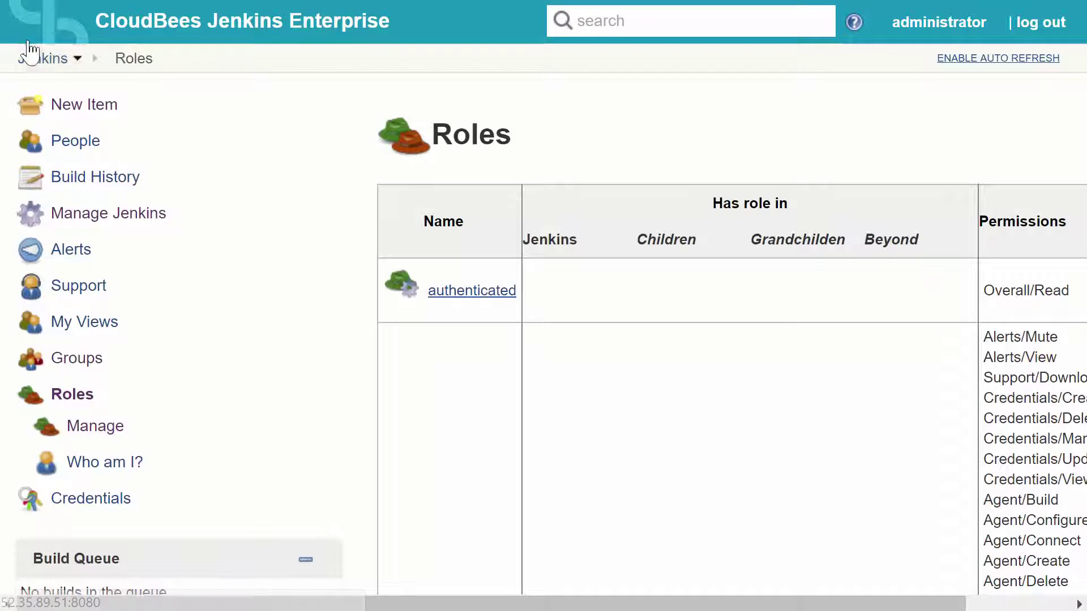
pyautogui.click(28, 63)
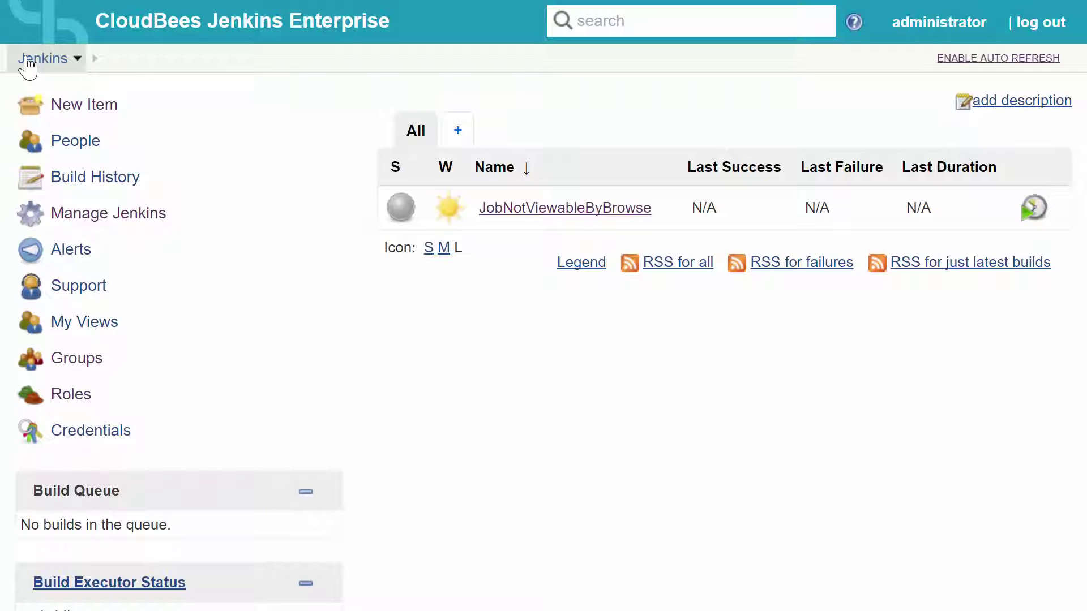
# - Create a new item named QA with Folder as its type
pyautogui.click(86, 111)
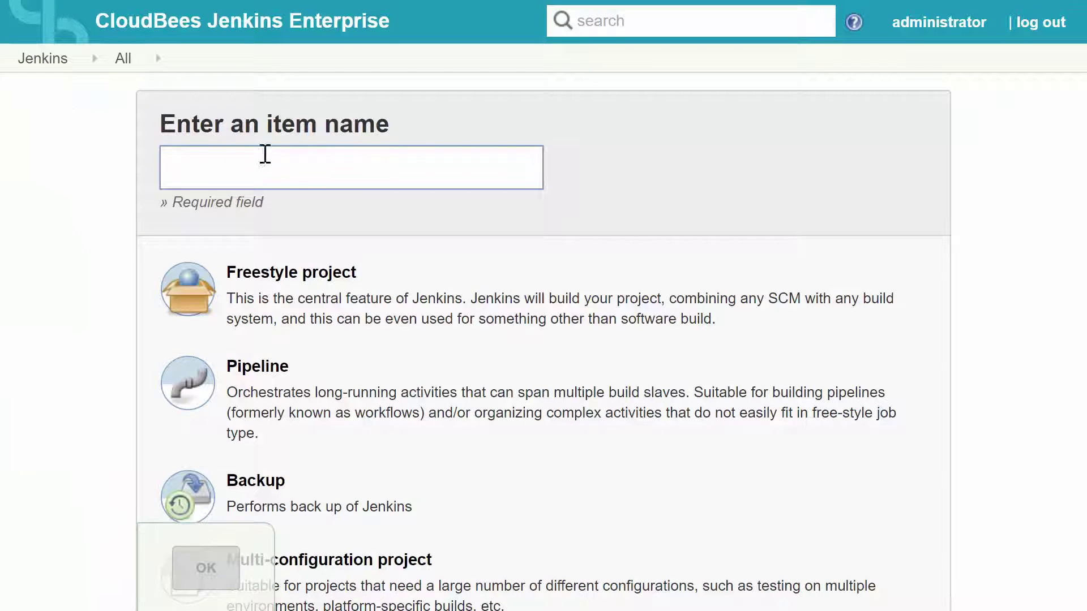
pyautogui.write('QA')
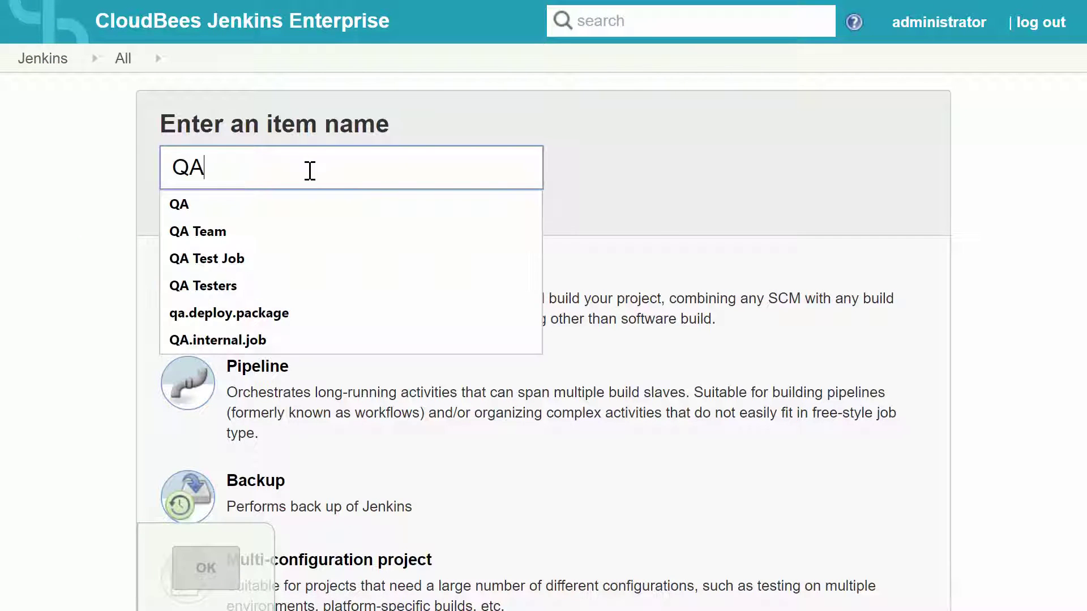
pyautogui.click(660, 226)
pyautogui.scroll(-5, 657, 217)
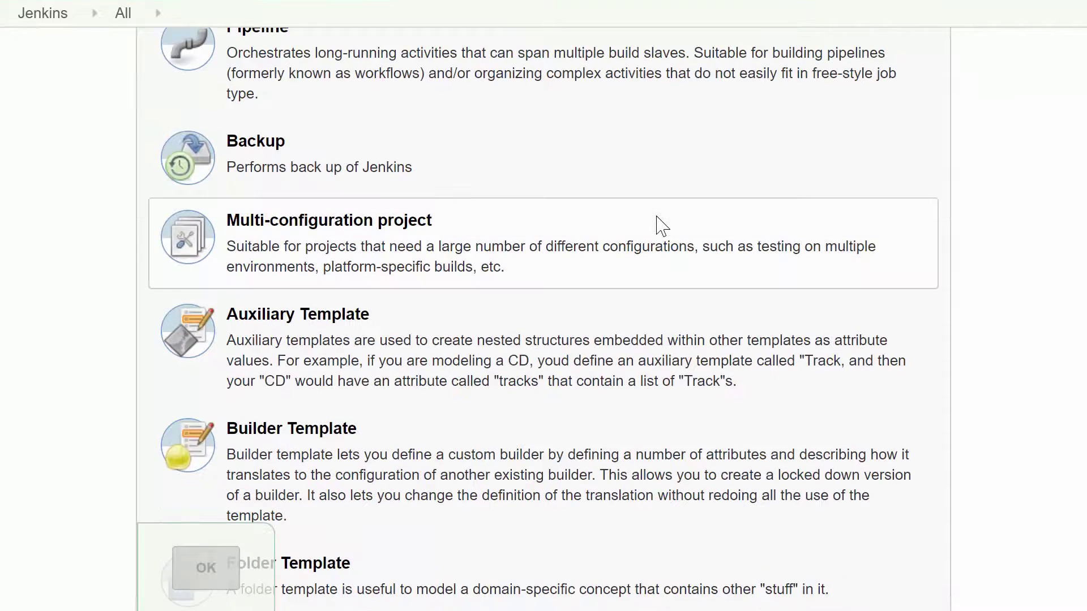
pyautogui.scroll(-2, 659, 226)
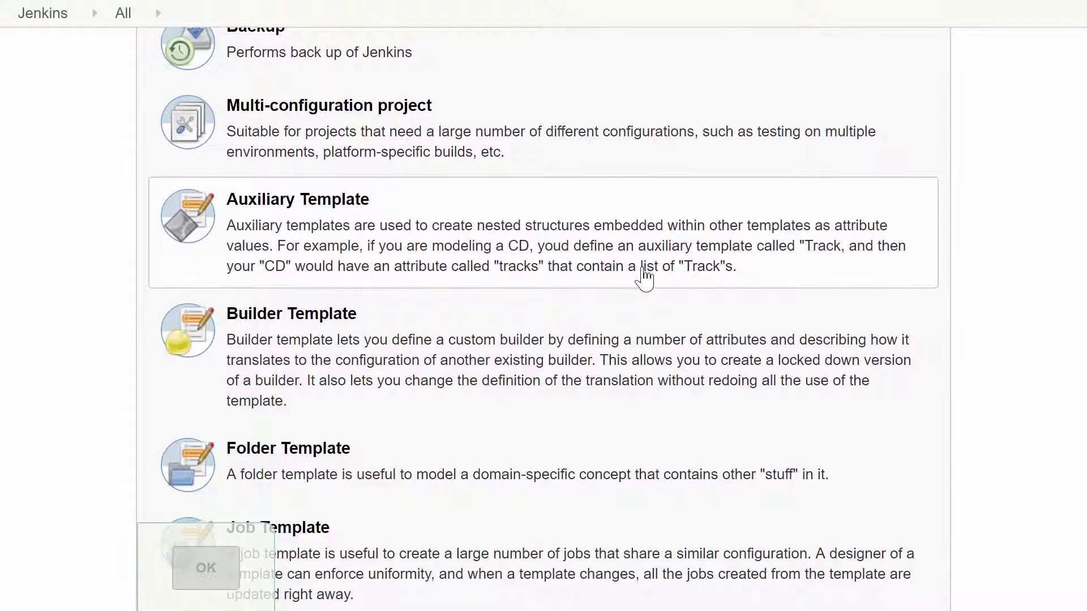
pyautogui.scroll(-6, 645, 277)
pyautogui.scroll(2, 645, 278)
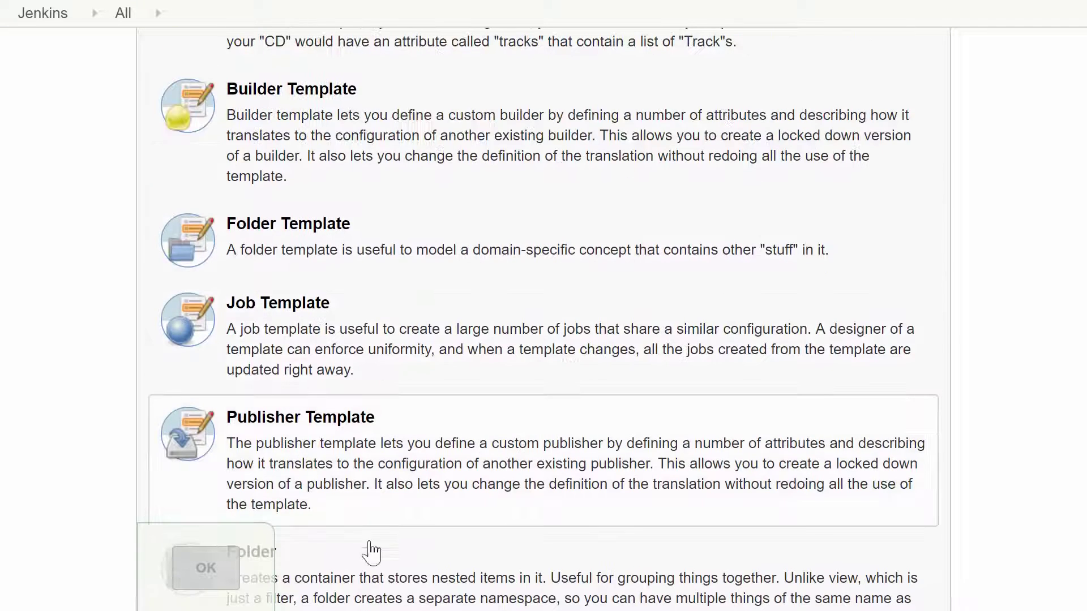
pyautogui.click(357, 591)
pyautogui.scroll(-6, 358, 593)
pyautogui.click(215, 569)
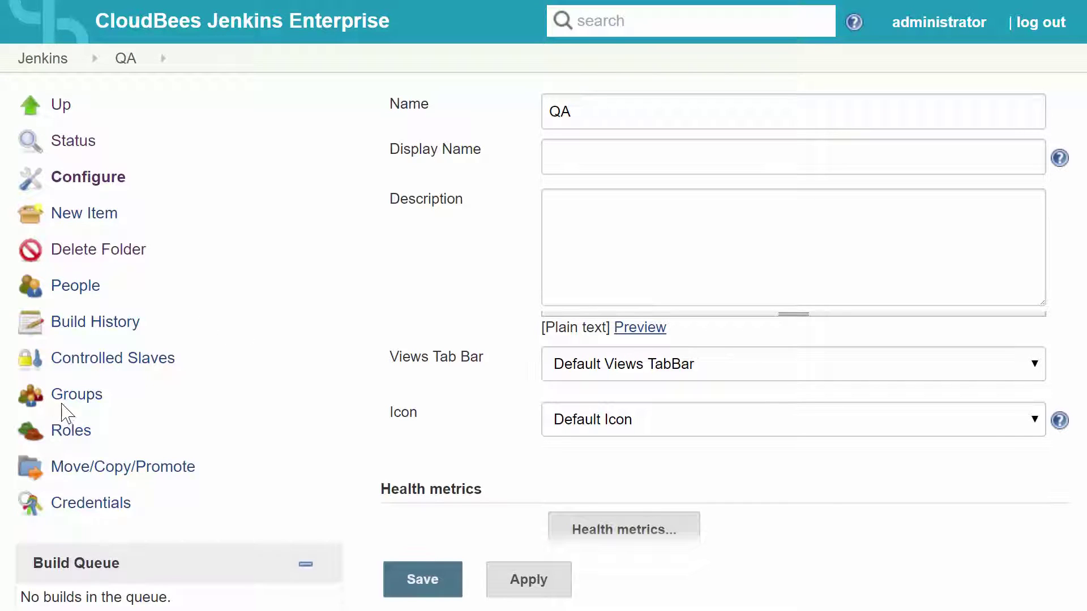
# - Create a quick group QA Team with the administer role in the QA folder
pyautogui.click(67, 403)
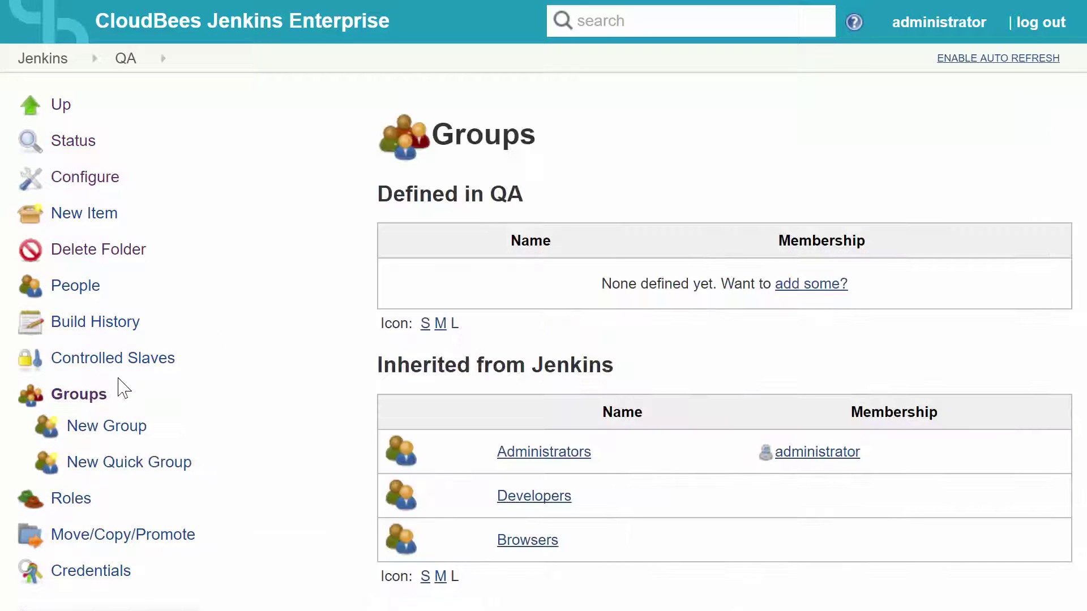
pyautogui.click(122, 465)
pyautogui.write('QA Team')
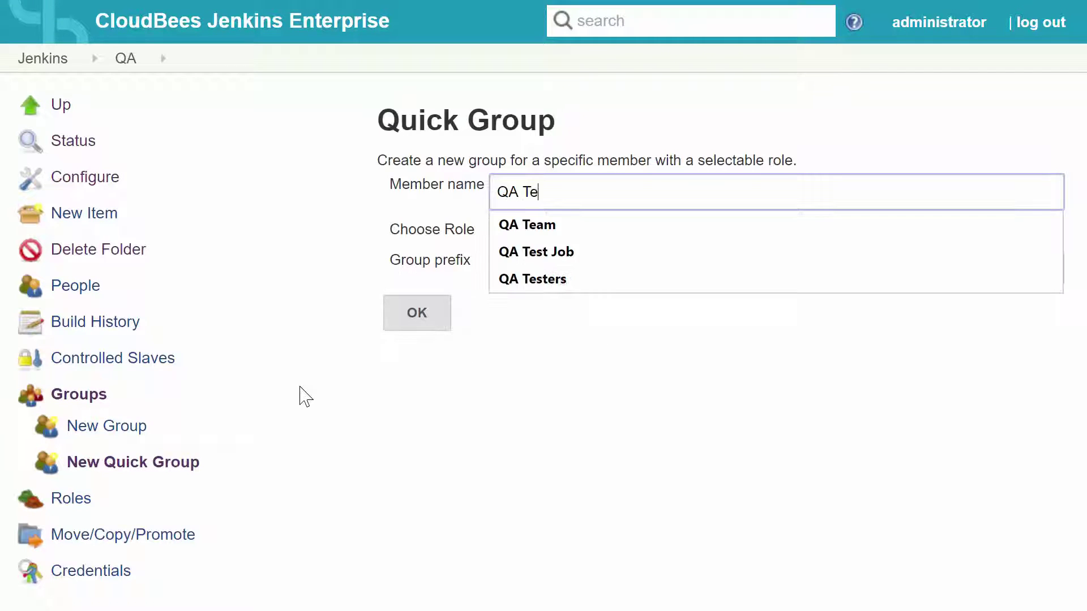
pyautogui.press('Tab')
pyautogui.press('Tab')
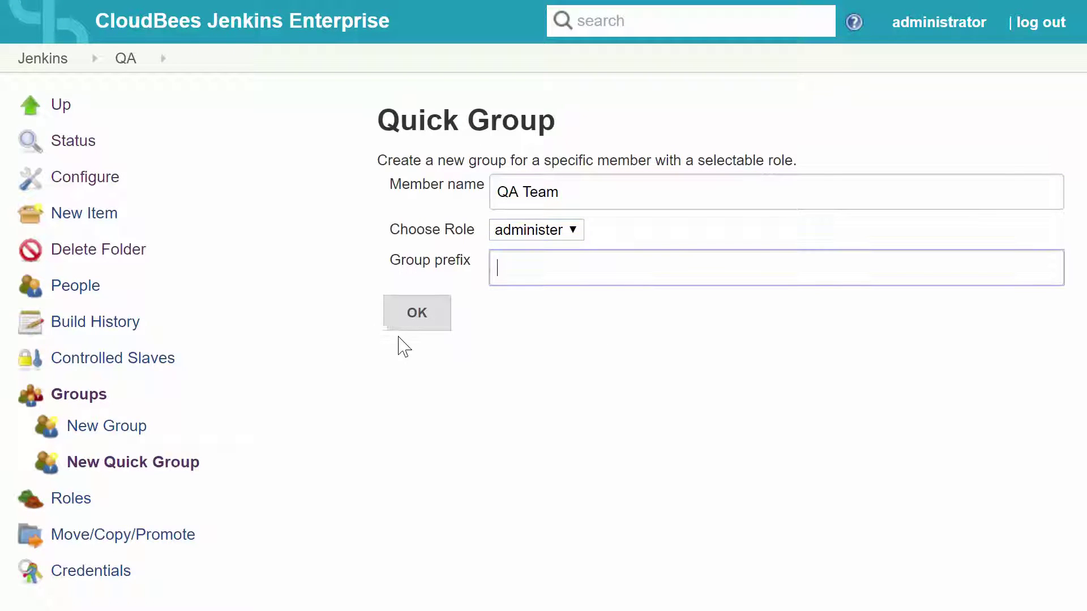
pyautogui.click(408, 321)
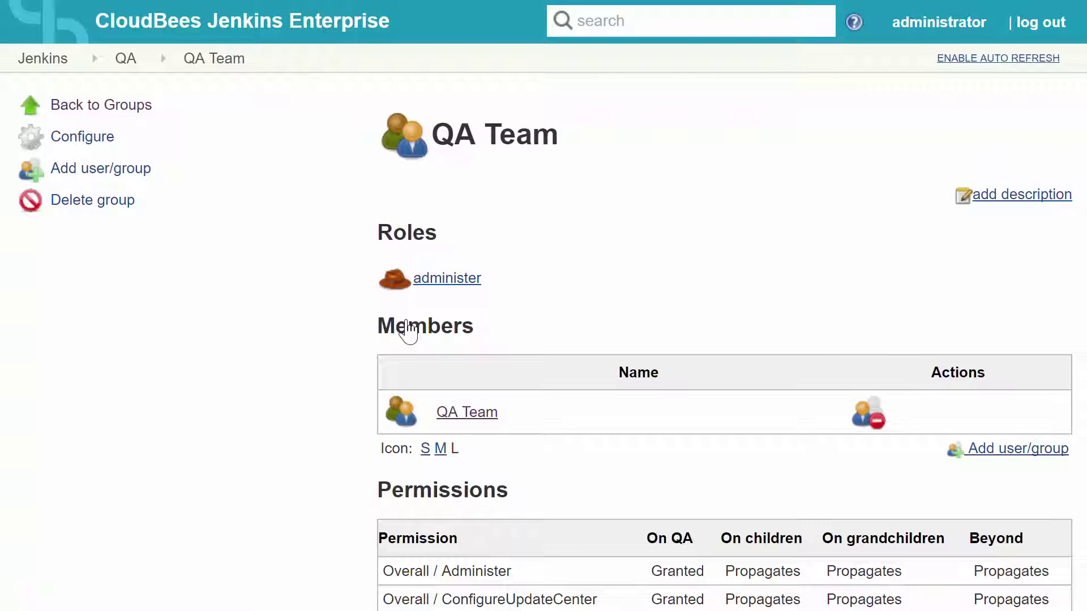
# - Add Jenkins-QA as a member of the QA Team group
pyautogui.click(144, 181)
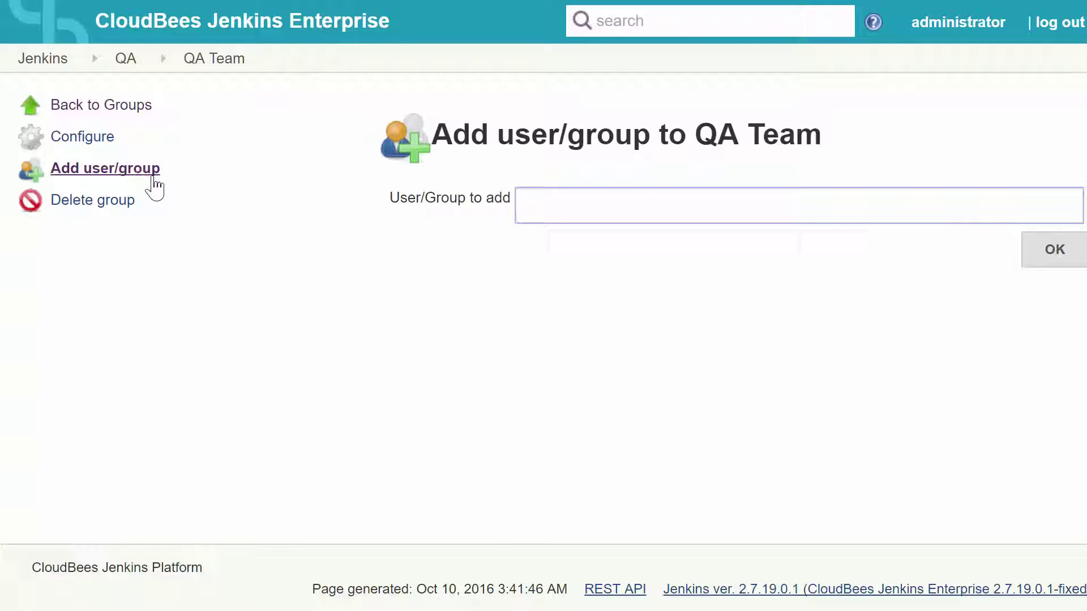
pyautogui.write('Jenkins-QA')
pyautogui.click(1051, 257)
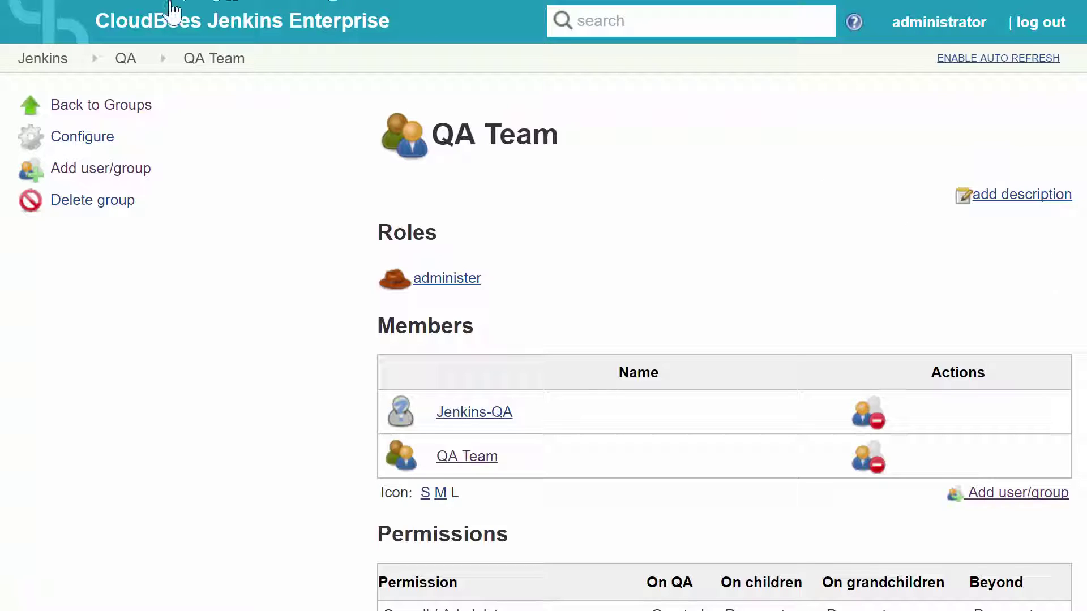
pyautogui.scroll(-10, 342, 247)
pyautogui.scroll(10, 343, 247)
pyautogui.click(62, 61)
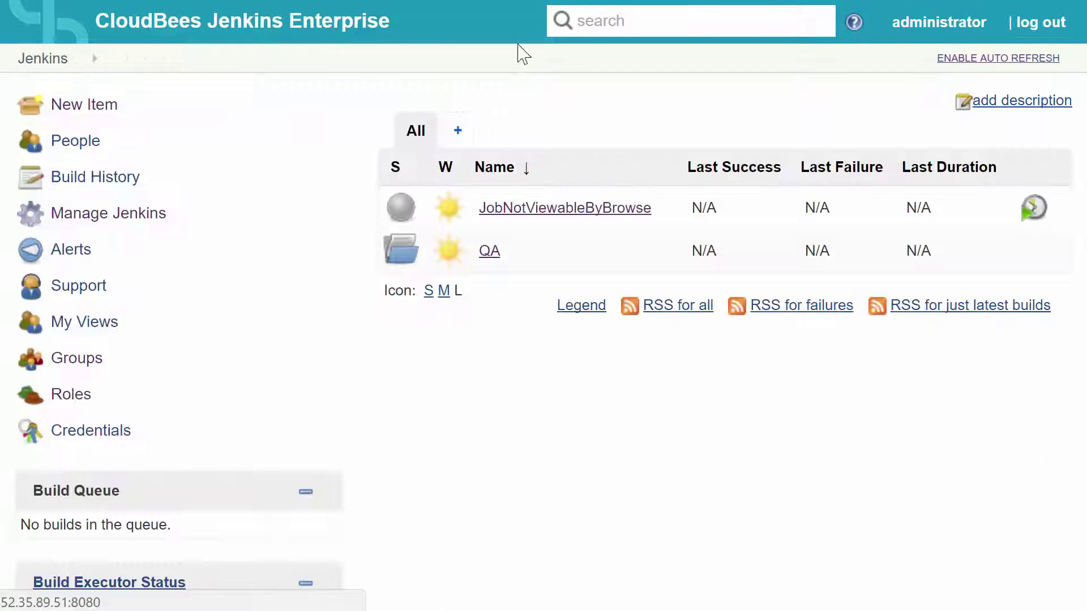
# - Sign out of the admin session and sign in as qauser01, saving the password
pyautogui.click(1040, 23)
pyautogui.moveTo(594, 134); pyautogui.dragTo(76, 126)
pyautogui.write('qauser01')
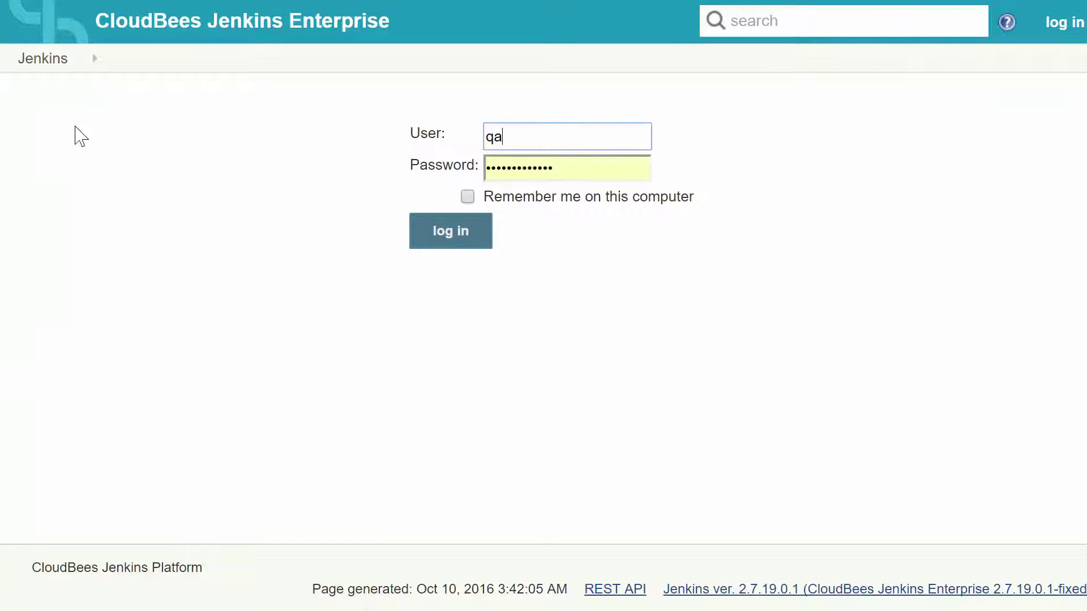
pyautogui.press('Return')
pyautogui.click(807, 113)
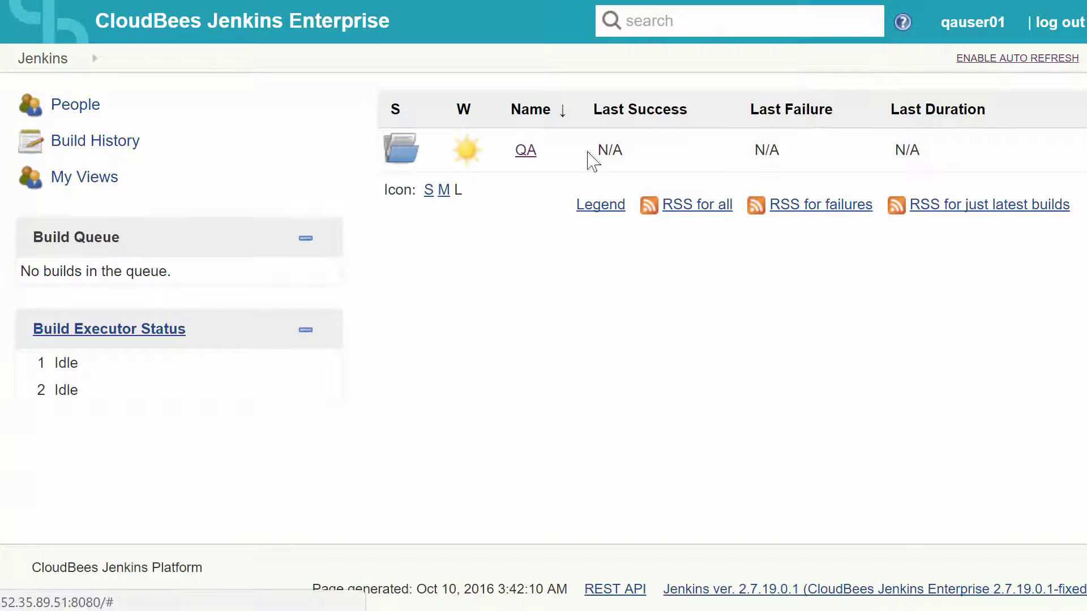
# - Create and save a freestyle project named 'New QA Job' in the QA folder, then reopen QA to confirm it
pyautogui.click(525, 151)
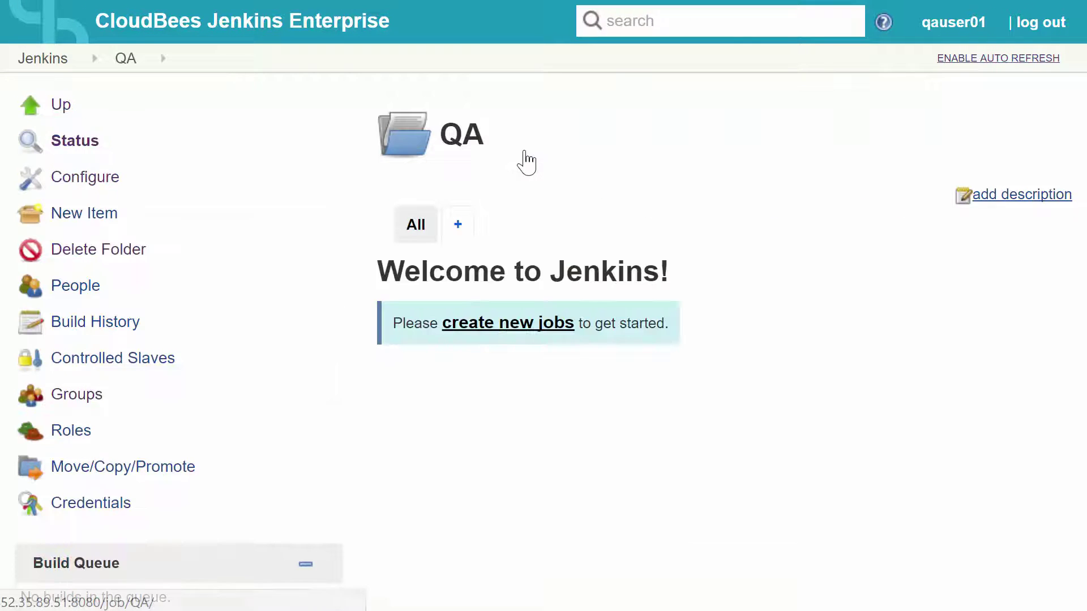
pyautogui.click(97, 225)
pyautogui.write('New QA Job')
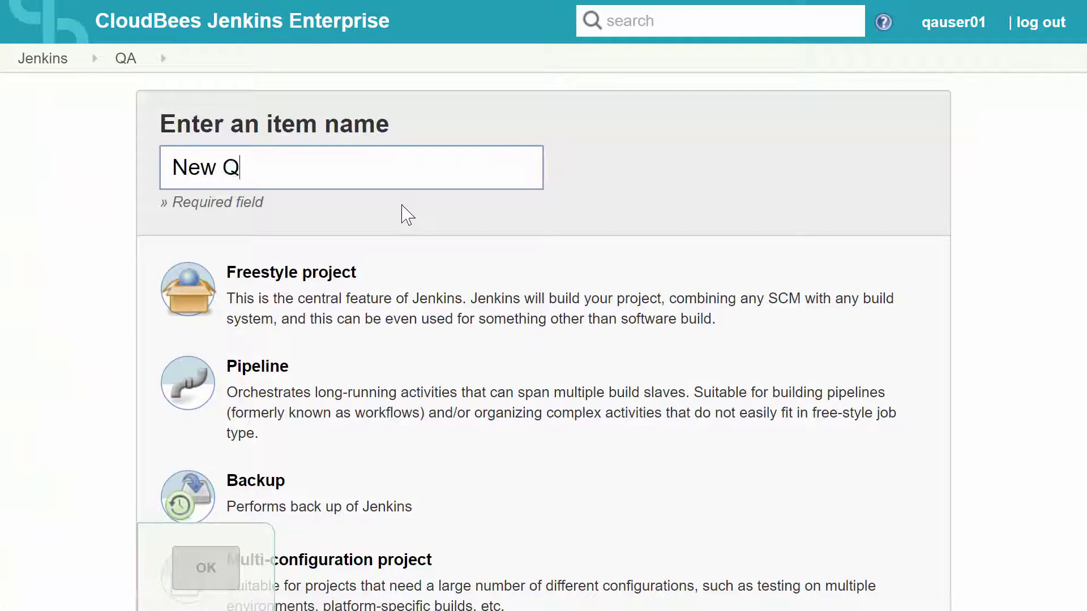
pyautogui.click(385, 303)
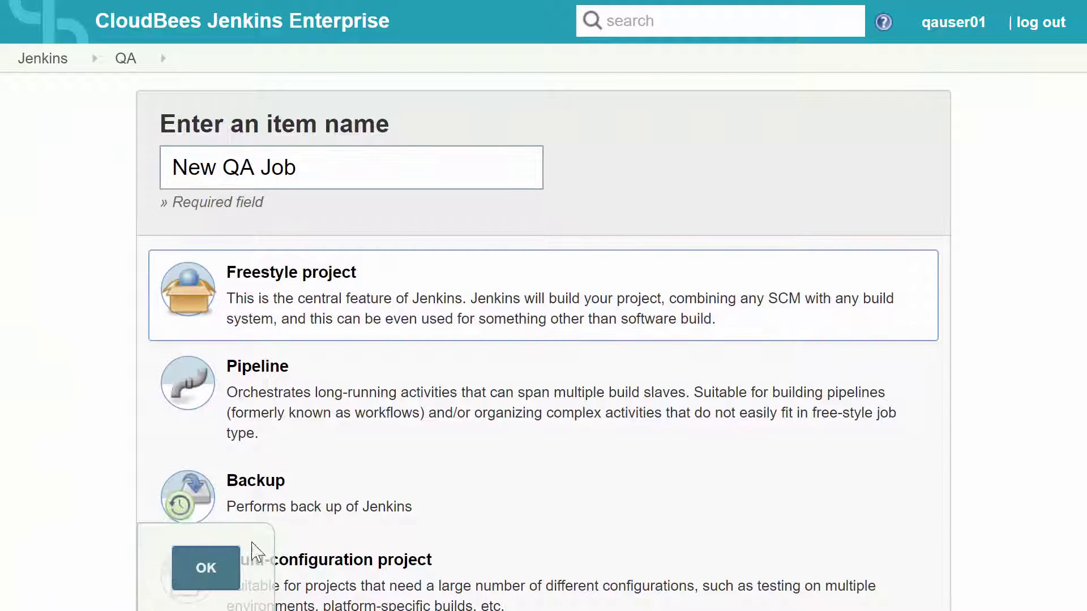
pyautogui.click(206, 568)
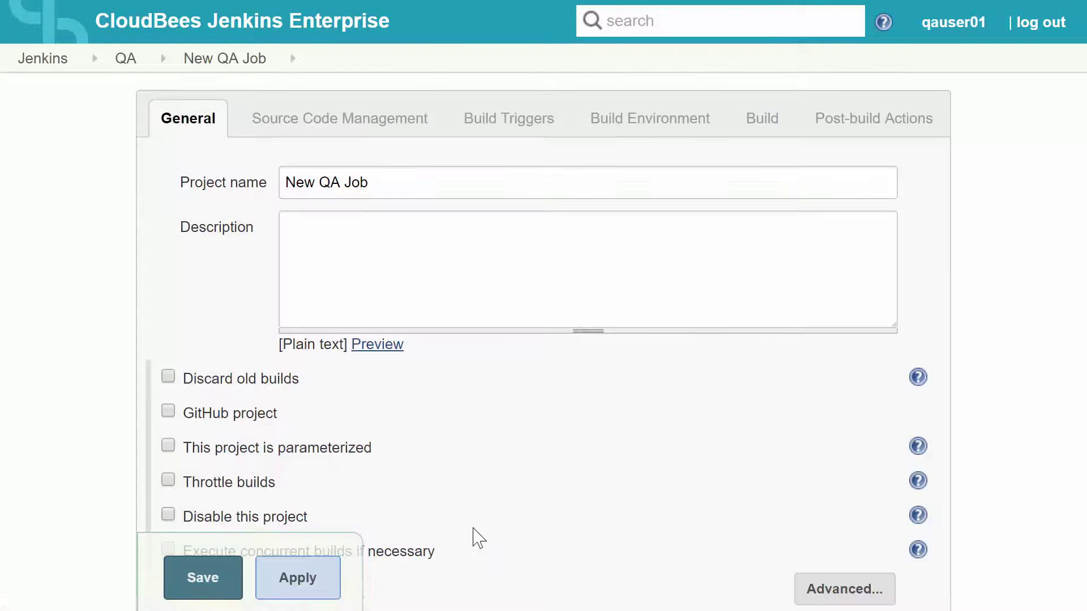
pyautogui.click(198, 584)
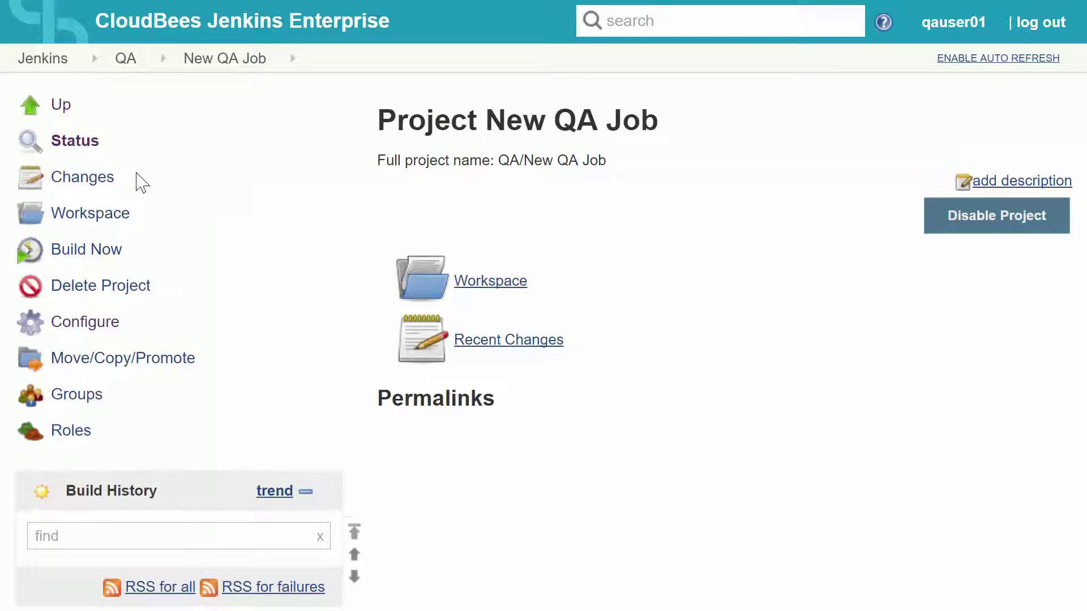
pyautogui.click(60, 61)
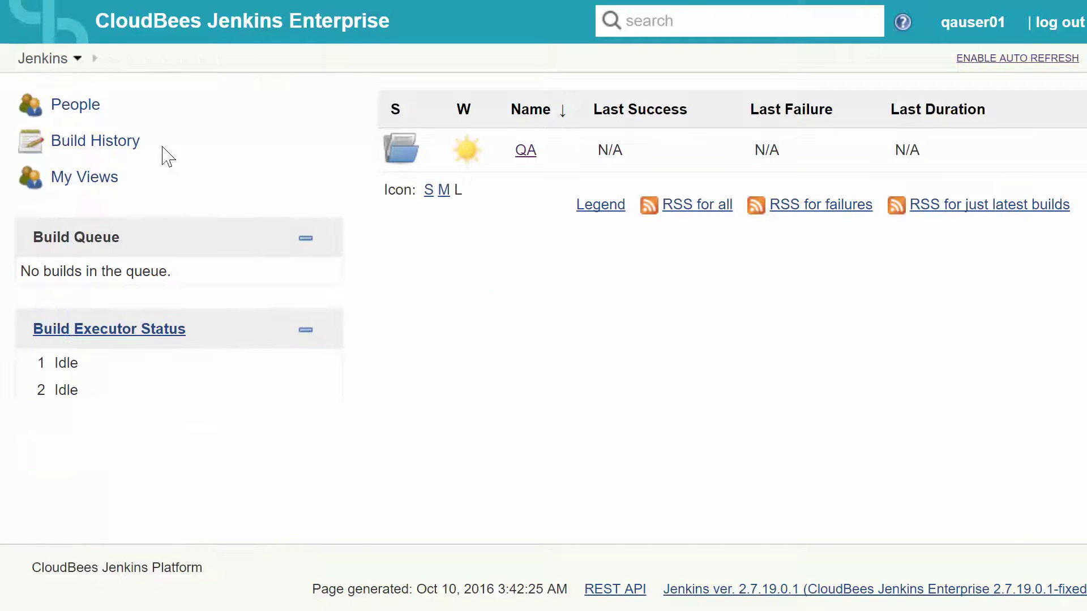
pyautogui.click(525, 150)
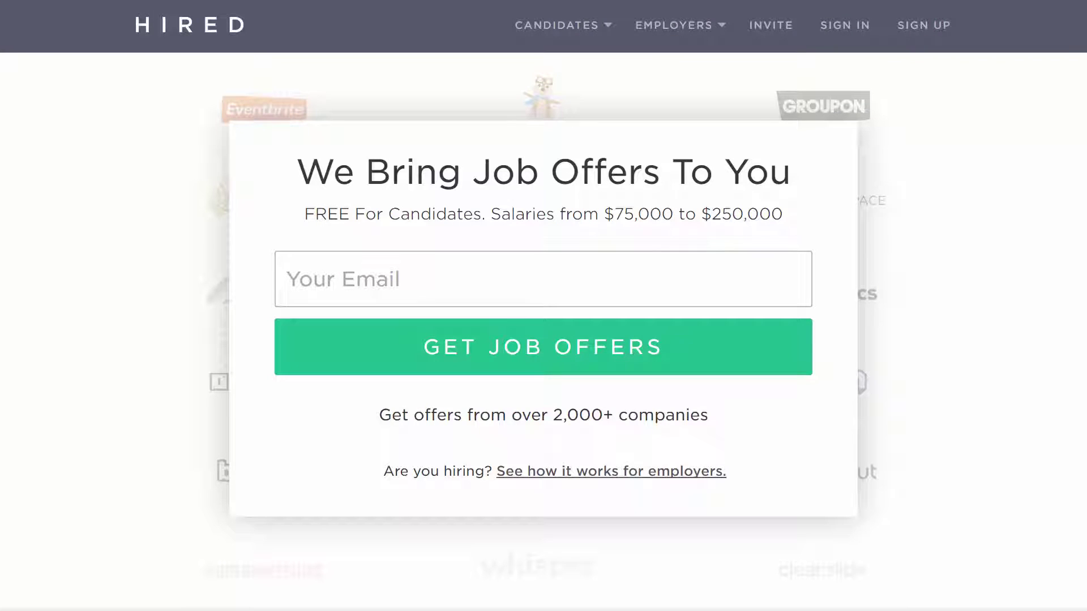
# - Go to Hired's How It Works page under Candidates and scroll to the bottom
pyautogui.moveTo(575, 32)
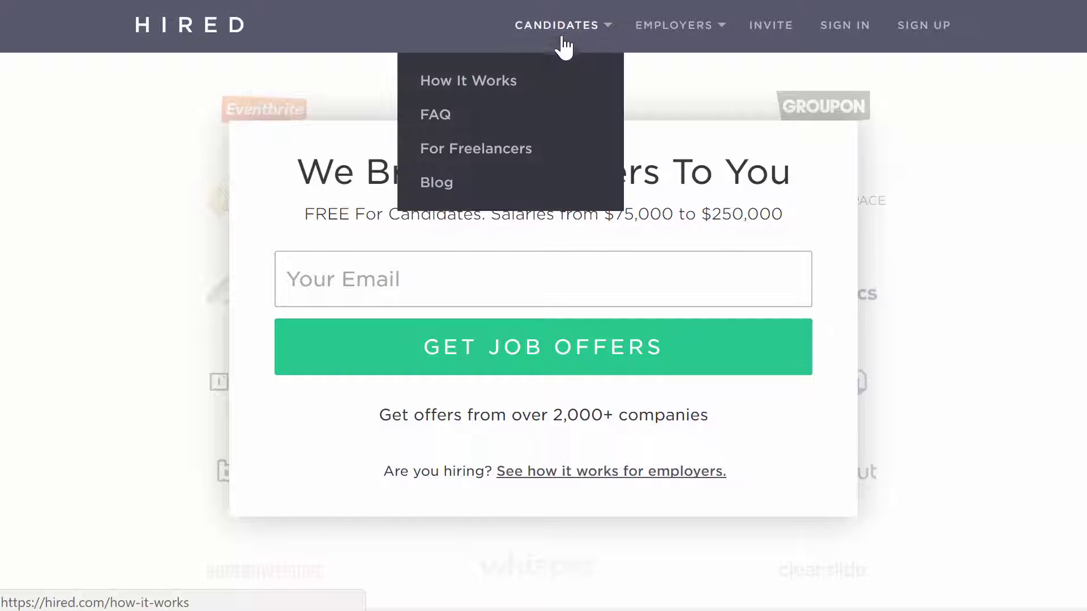
pyautogui.click(524, 84)
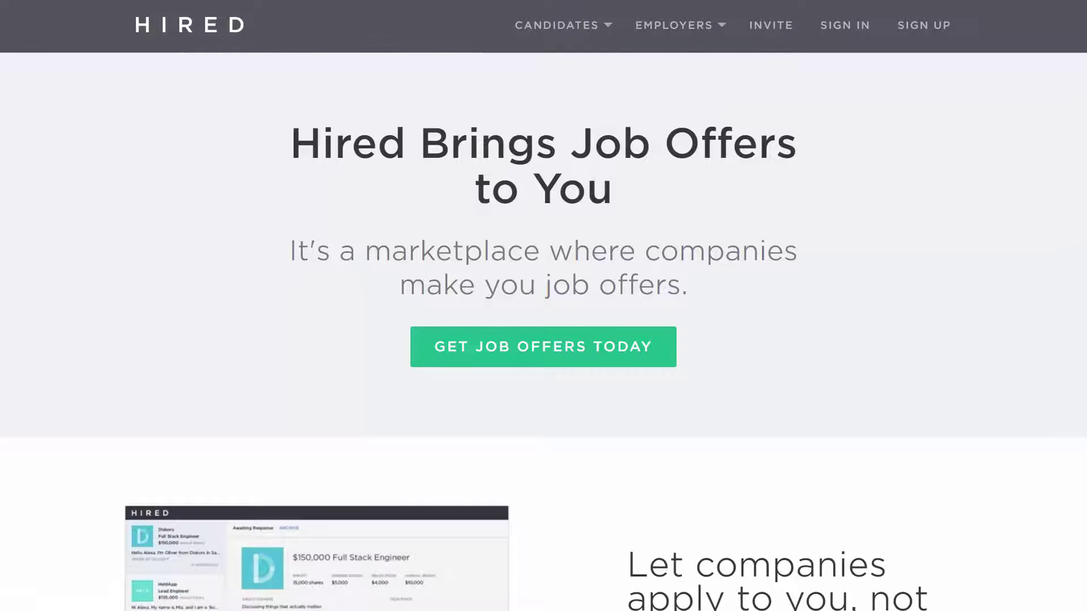
pyautogui.scroll(-8, 1084, 144)
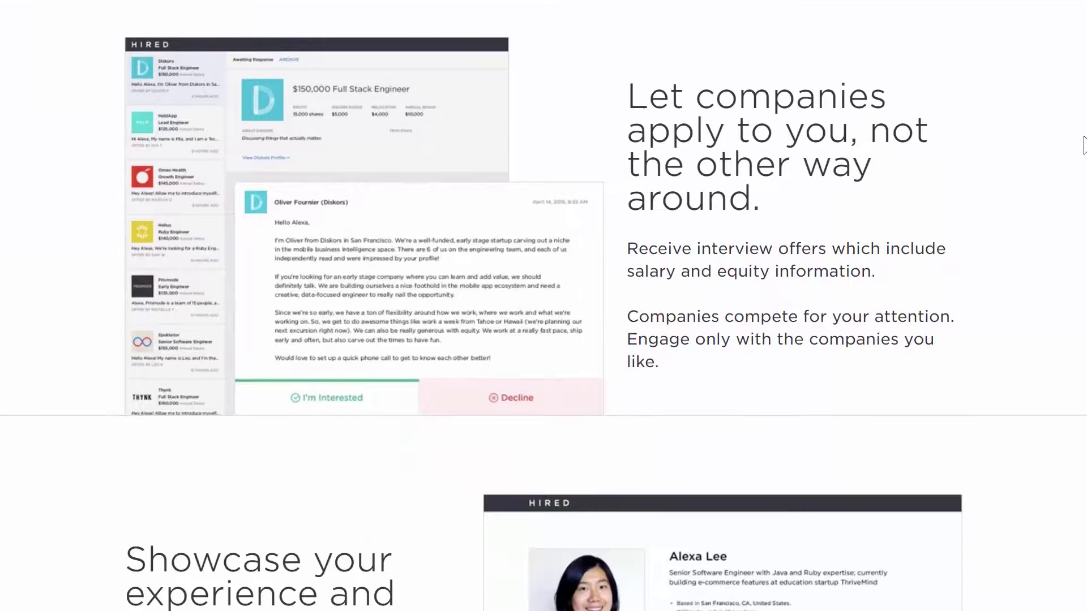
pyautogui.scroll(1, 1084, 145)
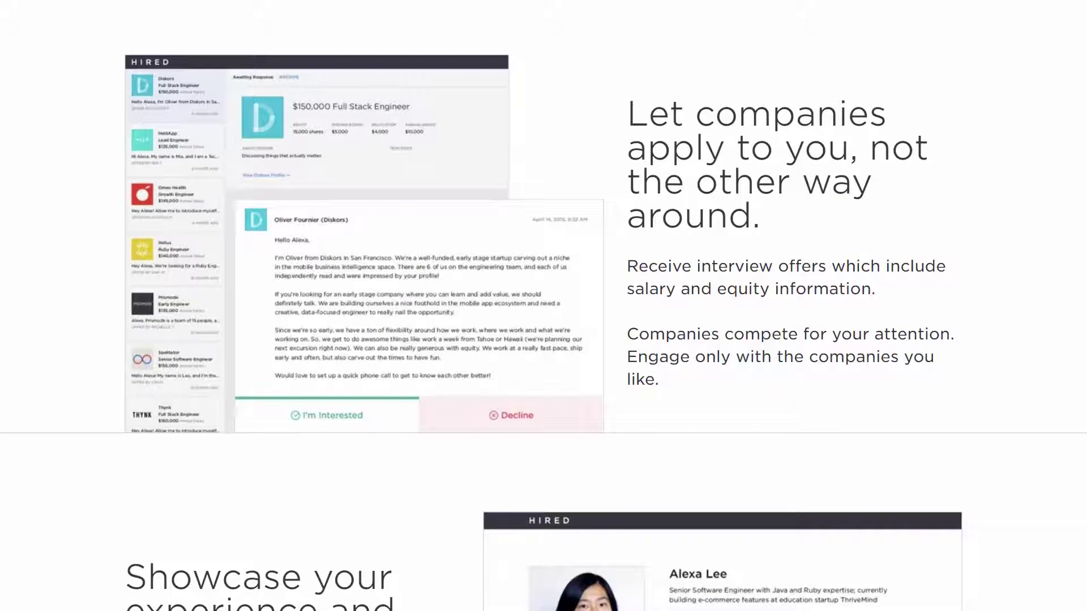
pyautogui.scroll(-8, 544, 305)
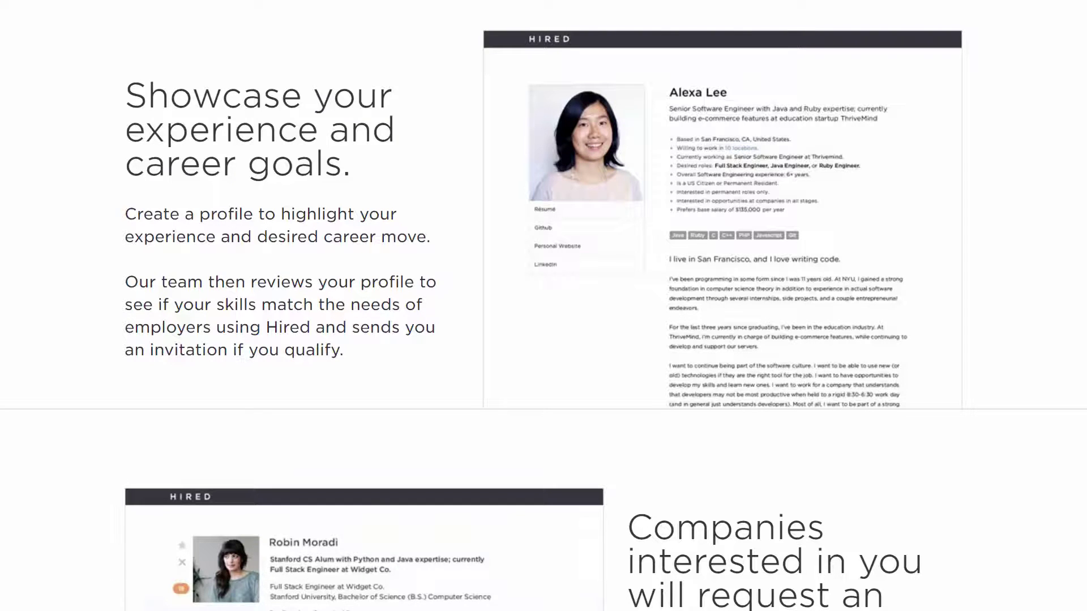
pyautogui.scroll(-8, 543, 305)
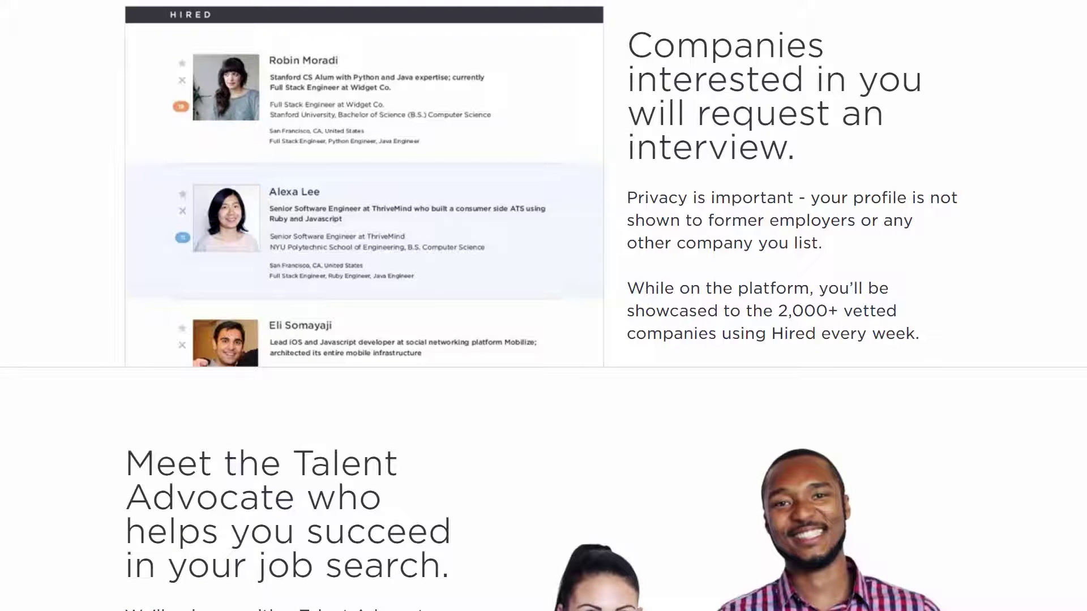
pyautogui.scroll(-7, 544, 306)
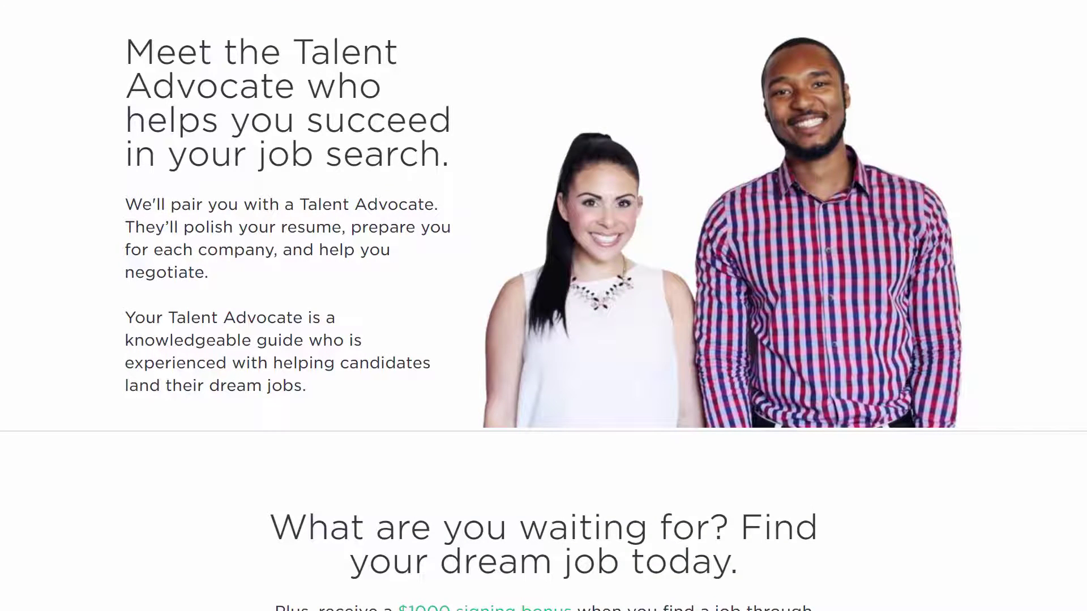
pyautogui.scroll(-6, 543, 306)
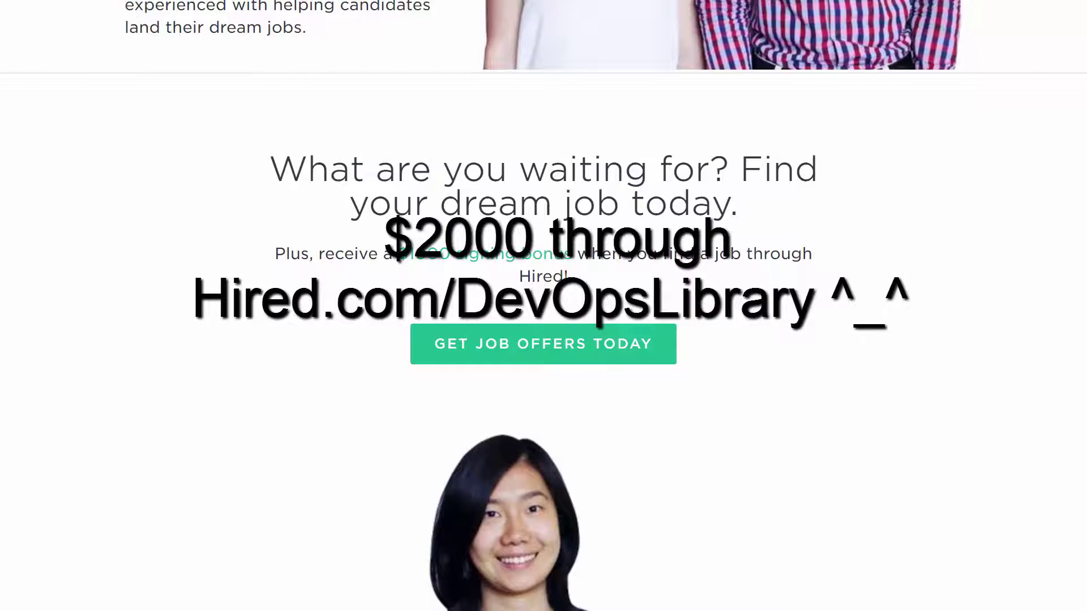
# - Highlight the $1000 signing bonus text, then follow GET JOB OFFERS TODAY
pyautogui.moveTo(394, 249); pyautogui.dragTo(574, 249)
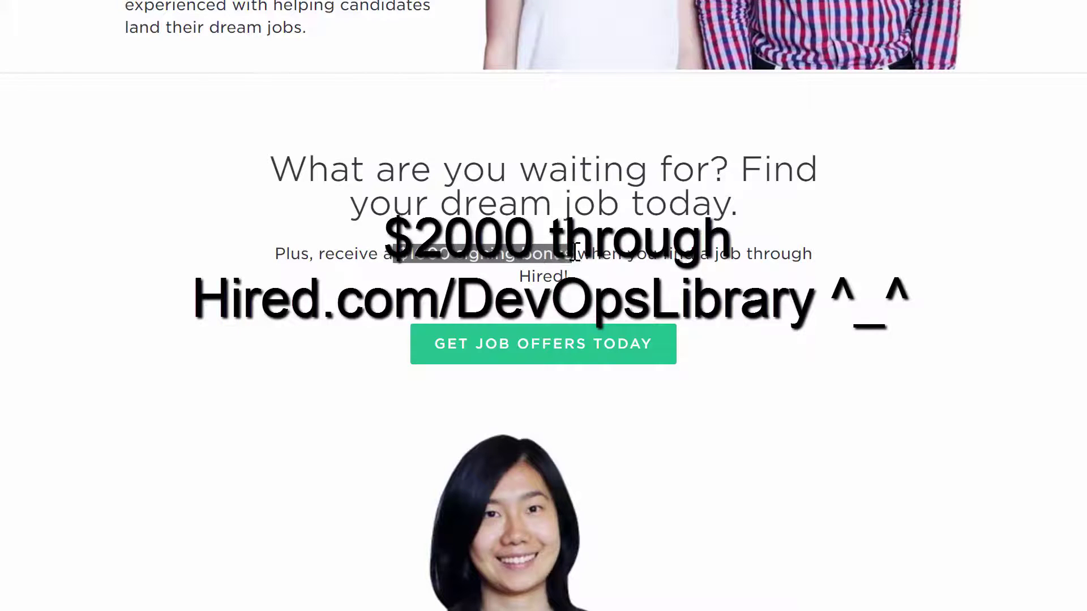
pyautogui.click(610, 250)
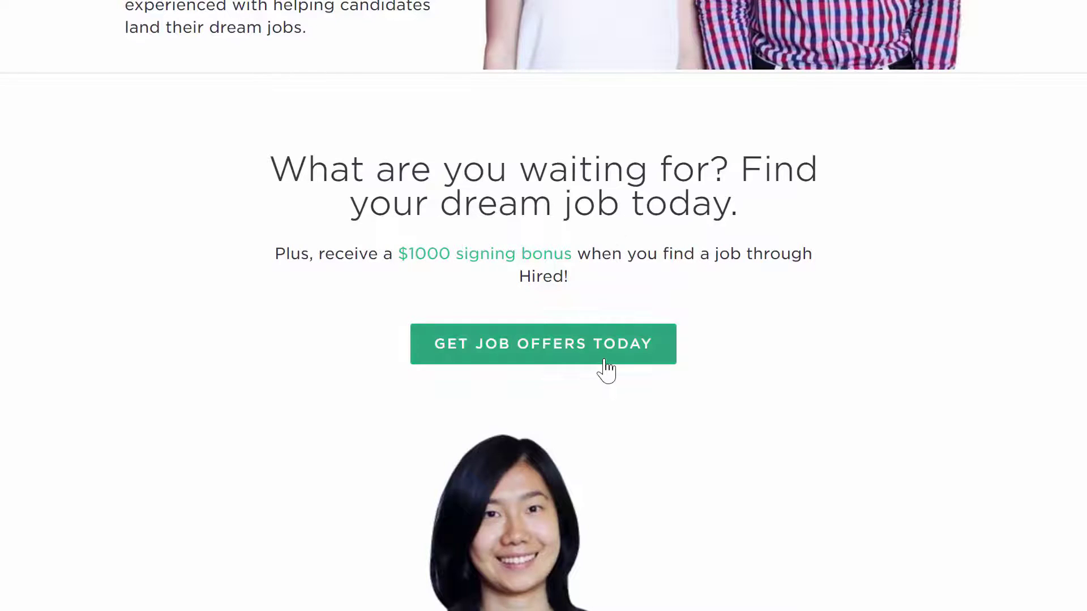
pyautogui.click(606, 369)
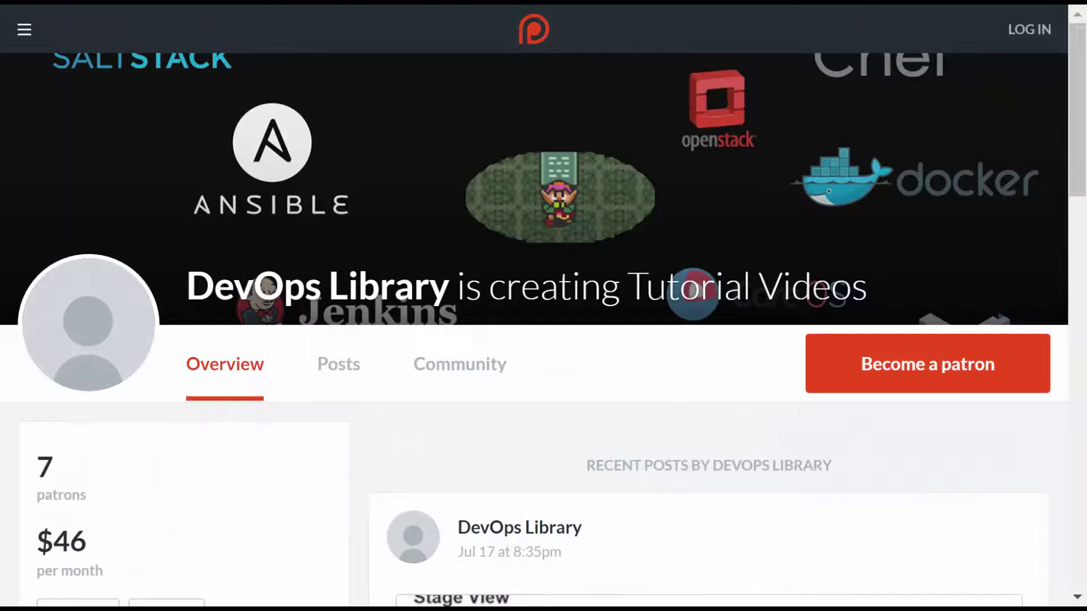